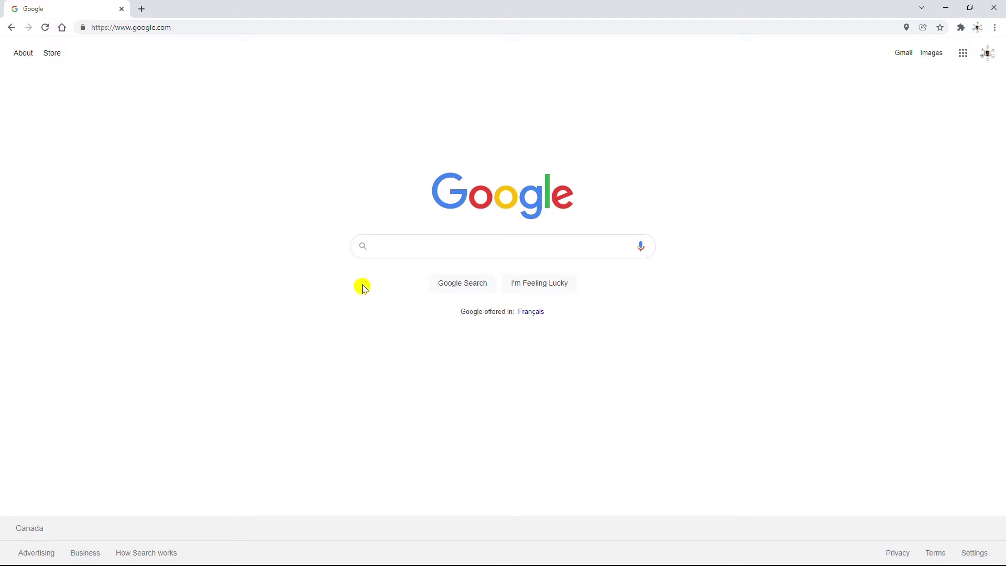
# - Search Google for "download vmware esxi" and open VMware's vSphere download page
pyautogui.click(447, 243)
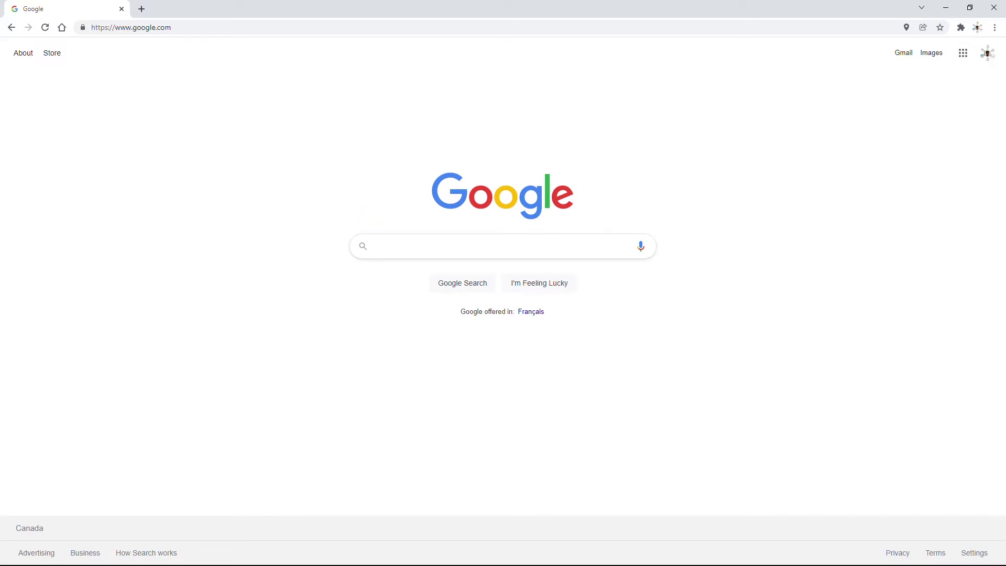
pyautogui.write('download ')
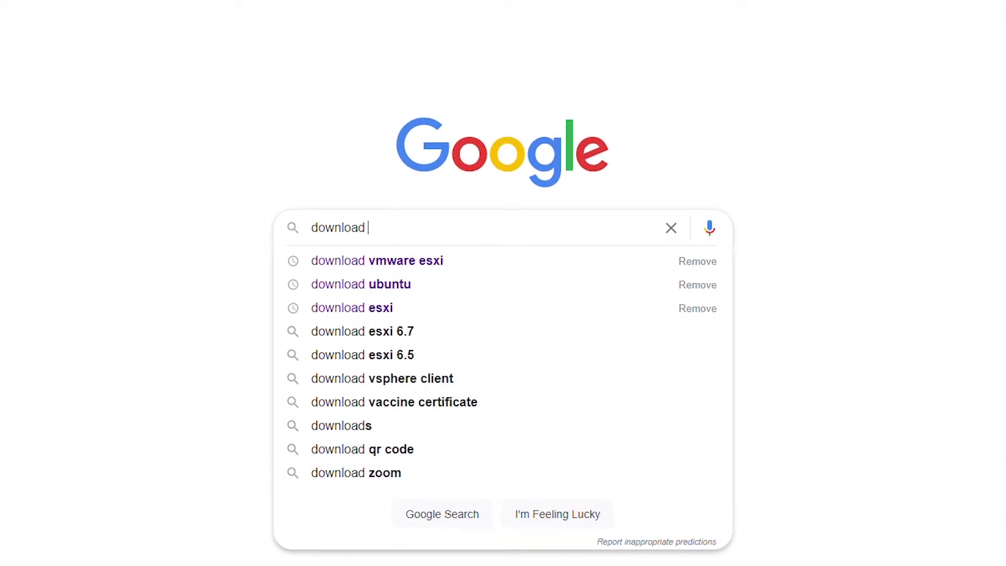
pyautogui.write('vmware es')
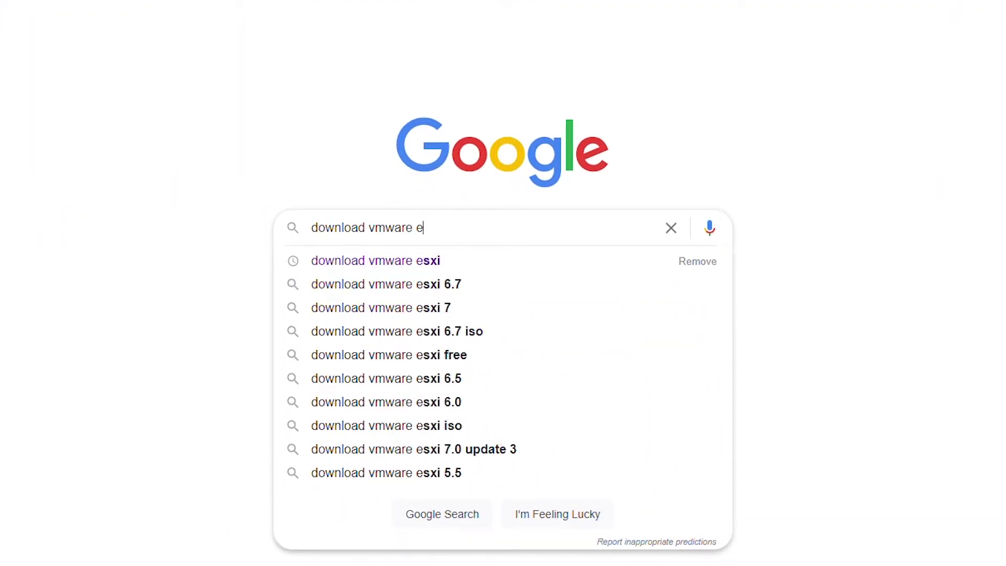
pyautogui.write('xi')
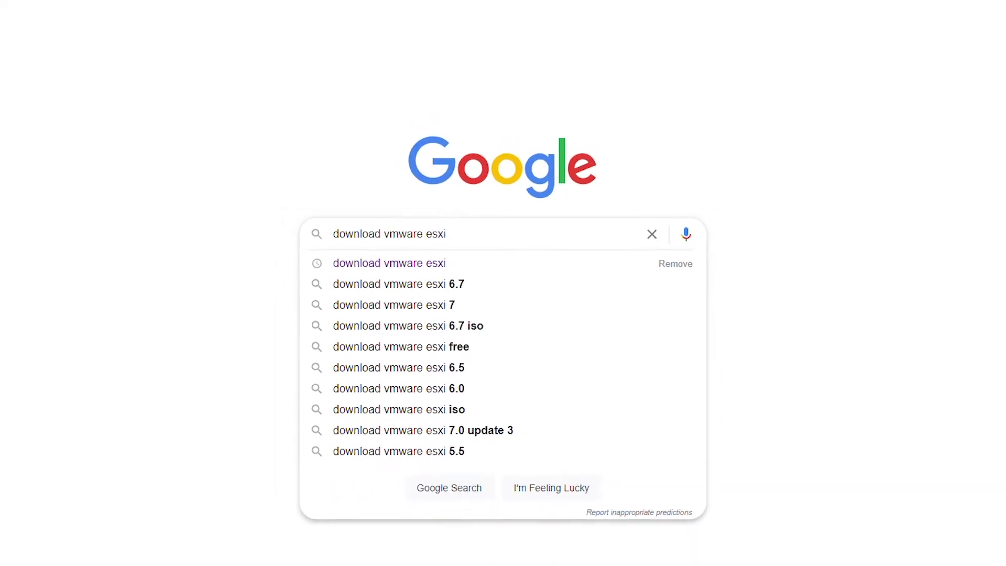
pyautogui.press('Escape')
pyautogui.press('Return')
pyautogui.click(283, 233)
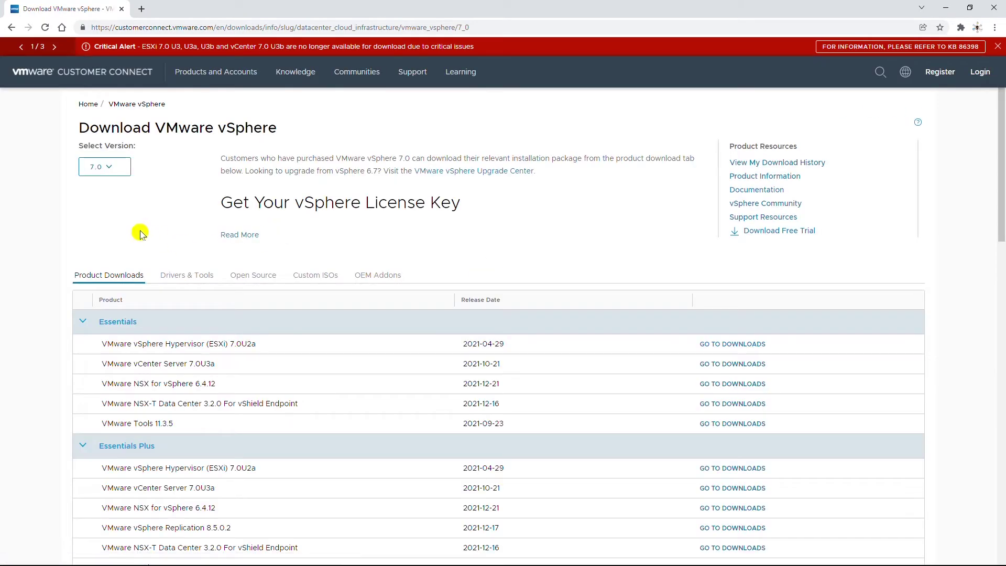
# - Switch the vSphere downloads to version 6.7 and log in to the free trial's evaluation page with the saved account
pyautogui.click(109, 169)
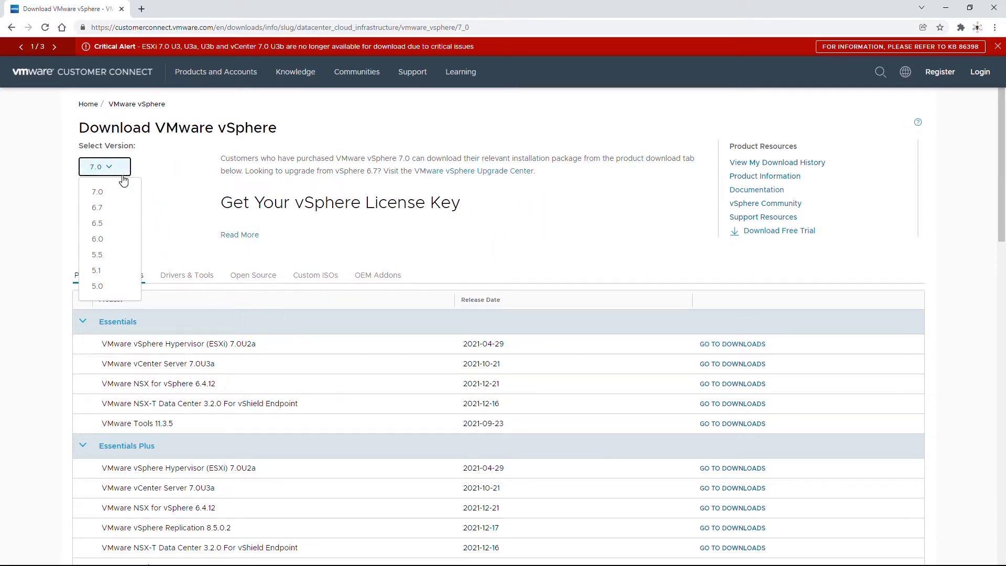
pyautogui.click(98, 209)
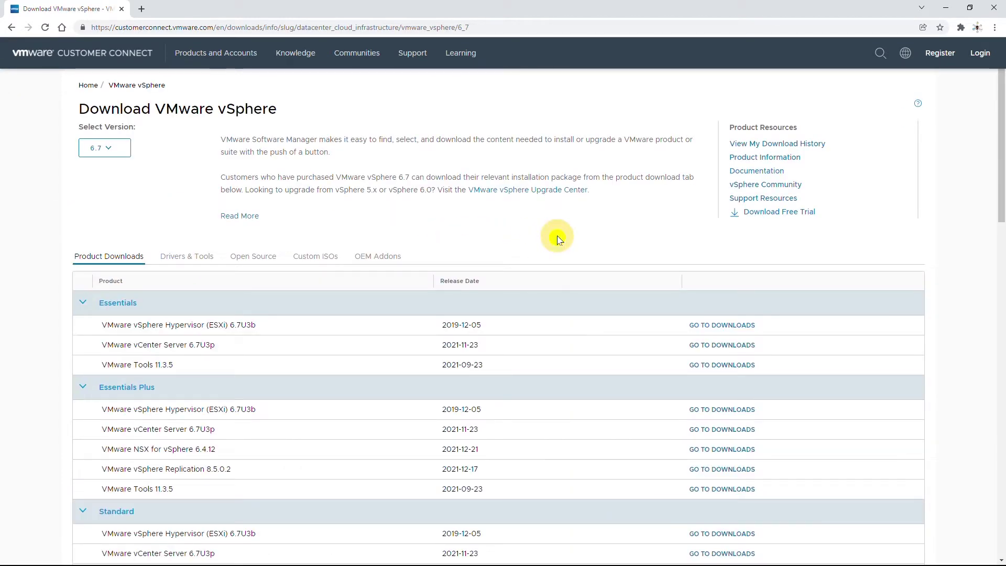
pyautogui.click(789, 212)
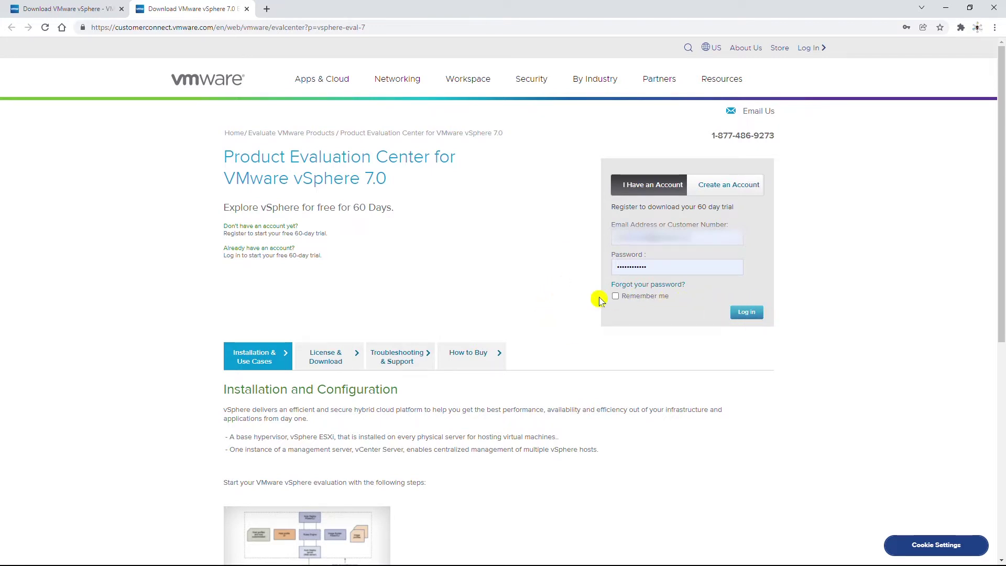
pyautogui.press('Return')
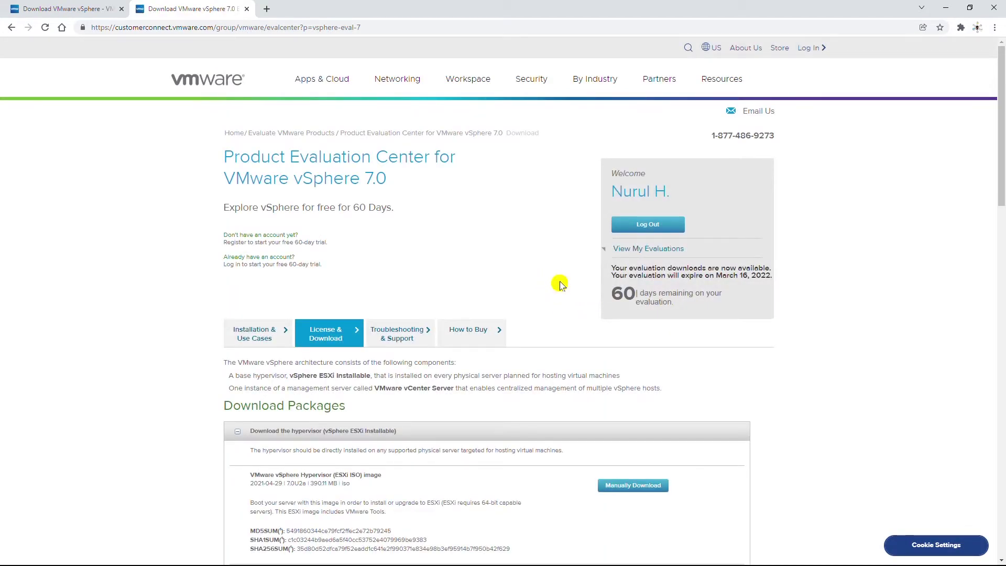
# - Start the manual download of the VMware vSphere Hypervisor (ESXi ISO) image and cancel saving the file
pyautogui.scroll(-4, 560, 284)
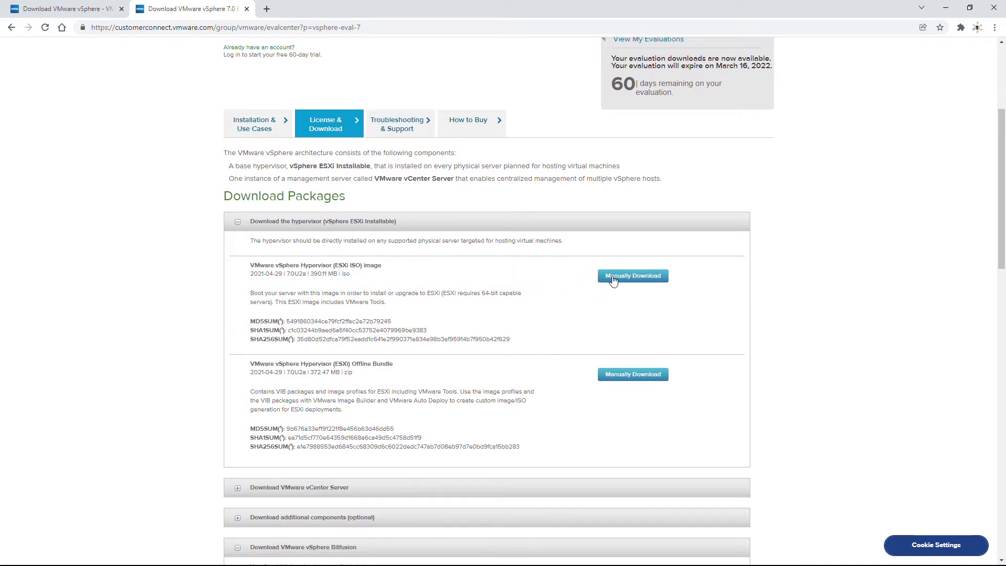
pyautogui.click(630, 280)
pyautogui.click(645, 282)
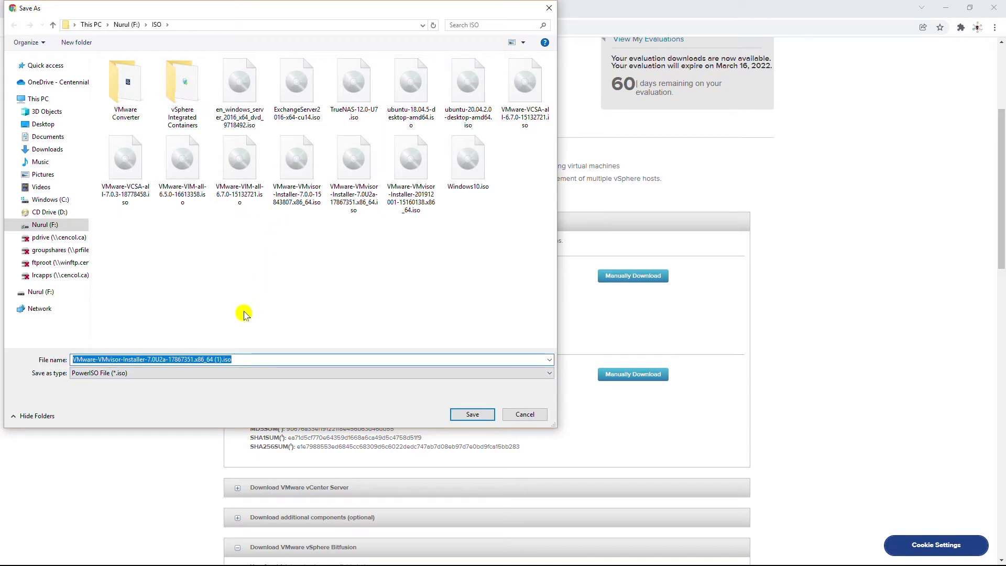
pyautogui.click(301, 202)
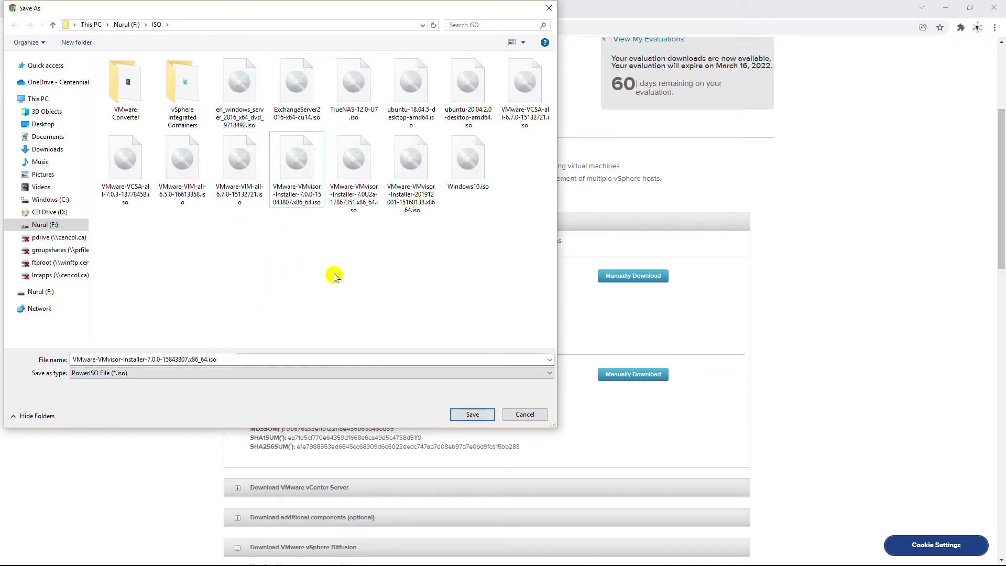
pyautogui.click(527, 415)
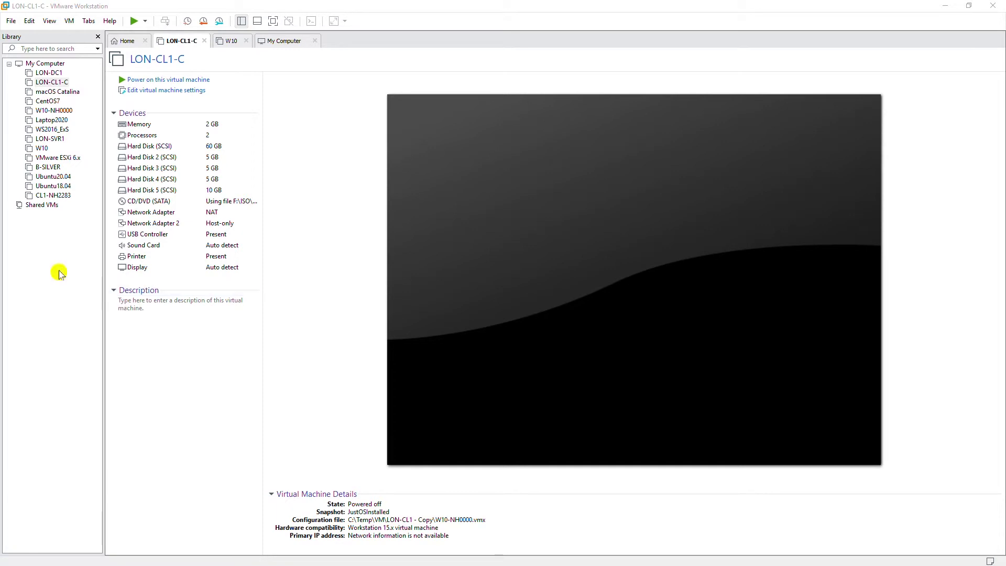
# - Switch to VMware Workstation and start a custom (advanced) virtual machine with Workstation 15.x hardware compatibility
pyautogui.click(19, 312)
pyautogui.click(11, 21)
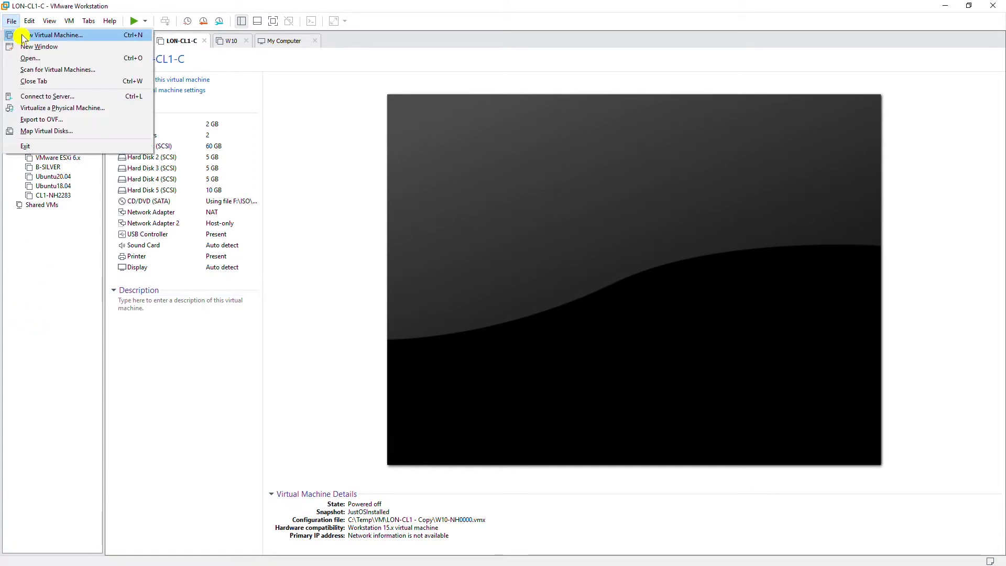
pyautogui.click(24, 37)
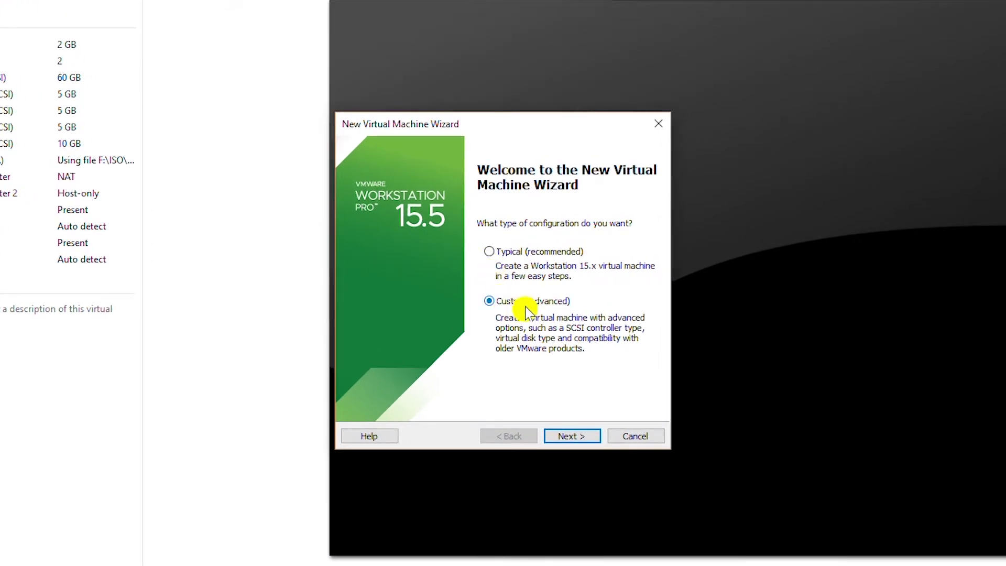
pyautogui.click(570, 438)
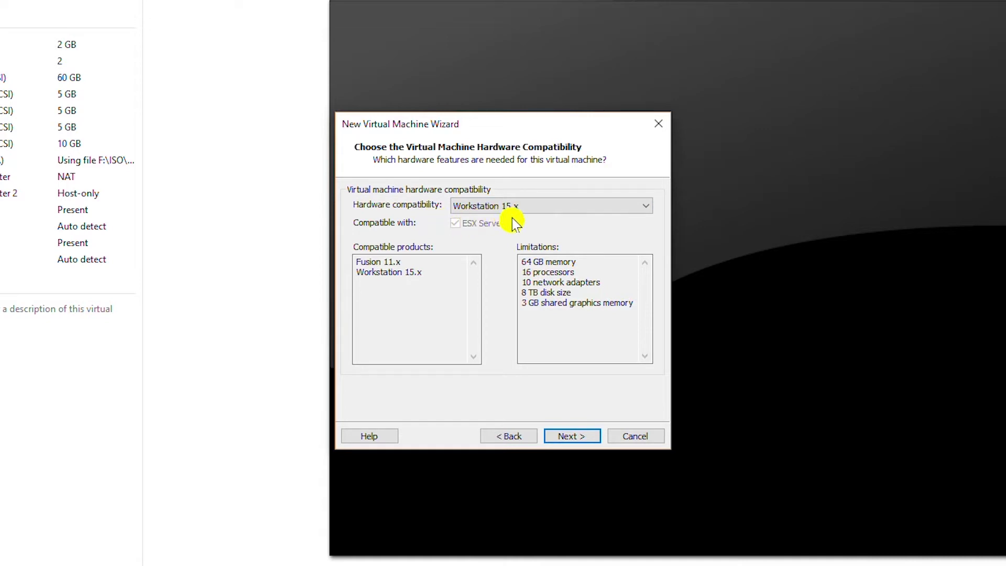
pyautogui.click(539, 256)
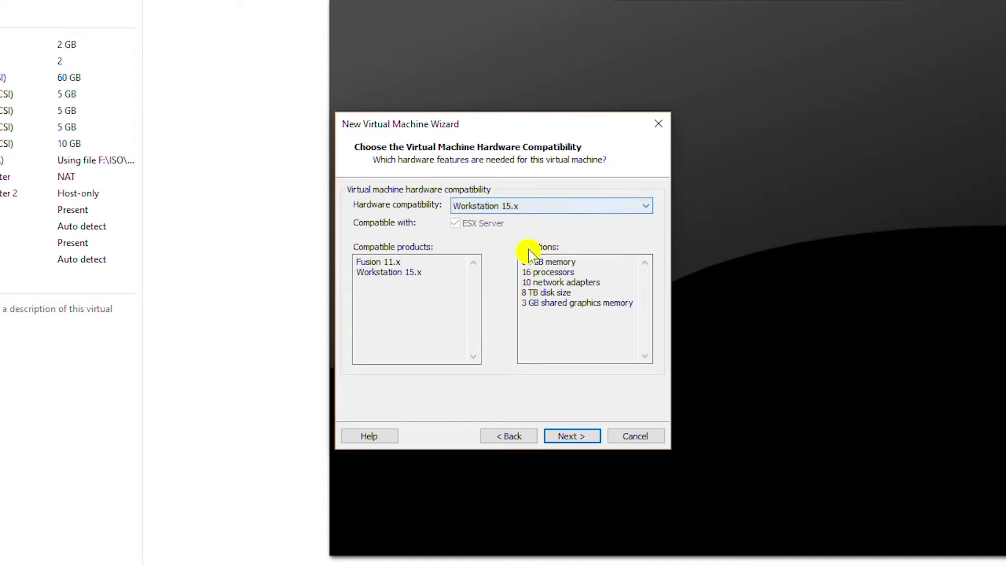
pyautogui.click(573, 438)
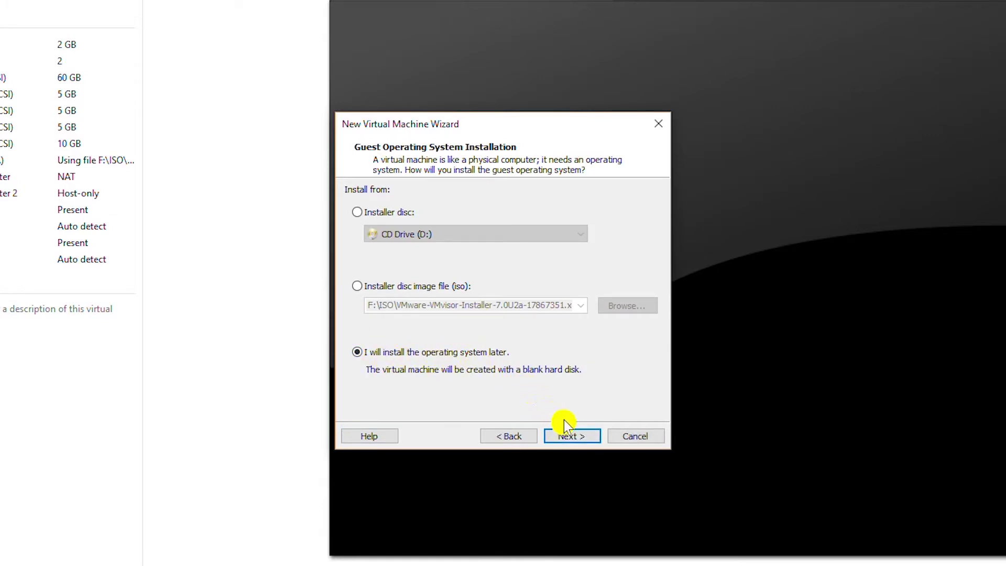
# - Choose to install the operating system later and set the guest to VMware ESX, version VMware ESXi 6.x
pyautogui.click(577, 438)
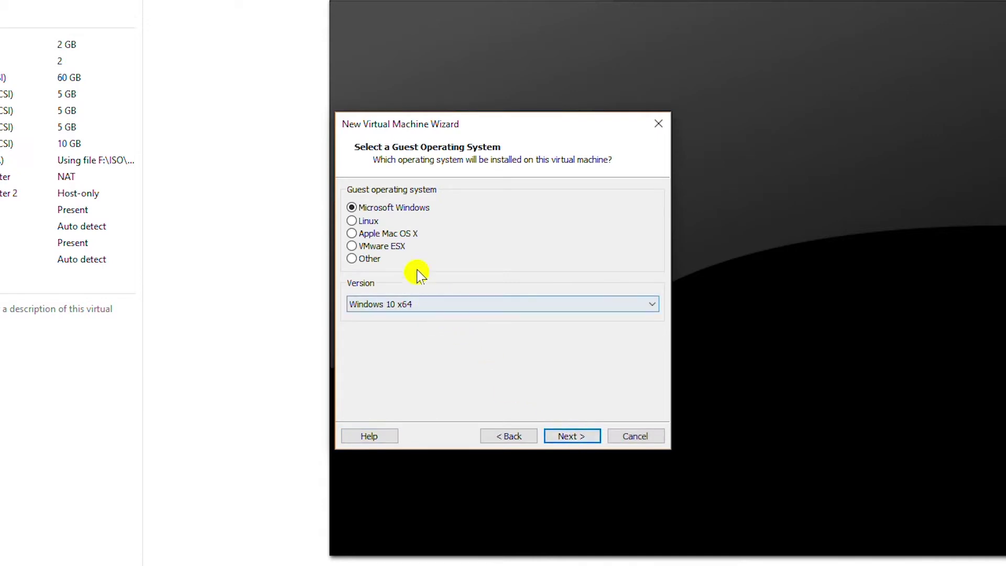
pyautogui.click(397, 247)
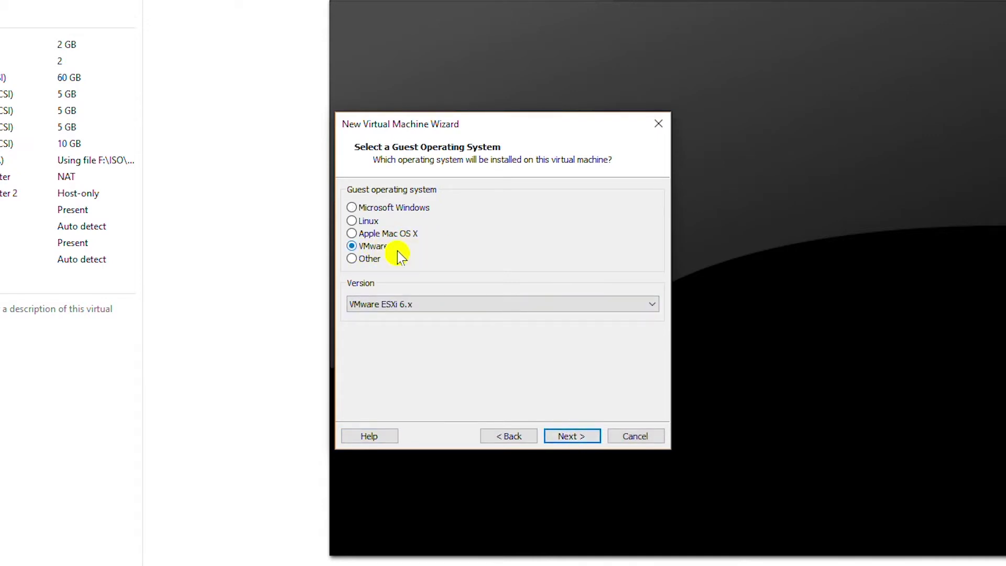
pyautogui.click(434, 308)
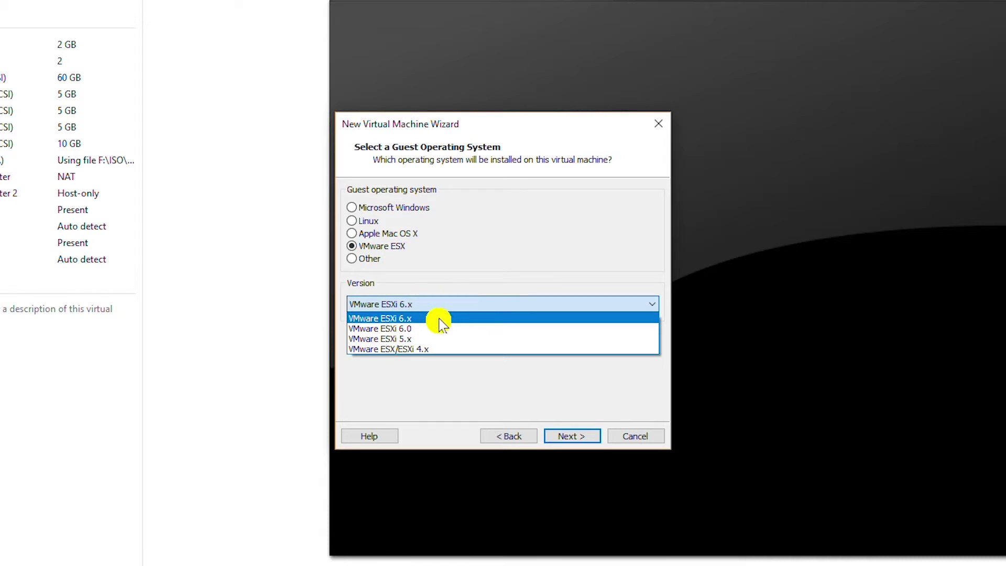
pyautogui.click(459, 317)
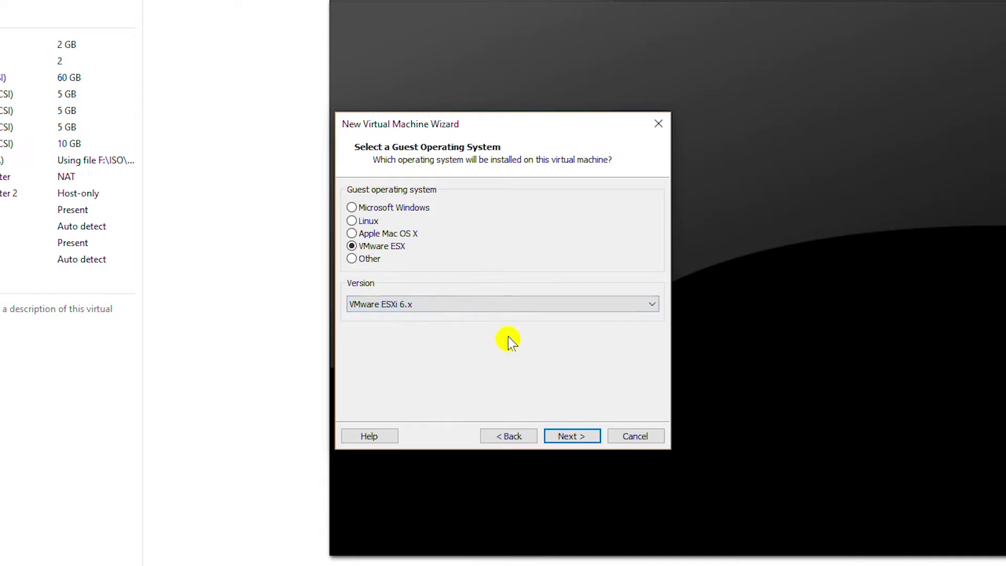
pyautogui.click(573, 438)
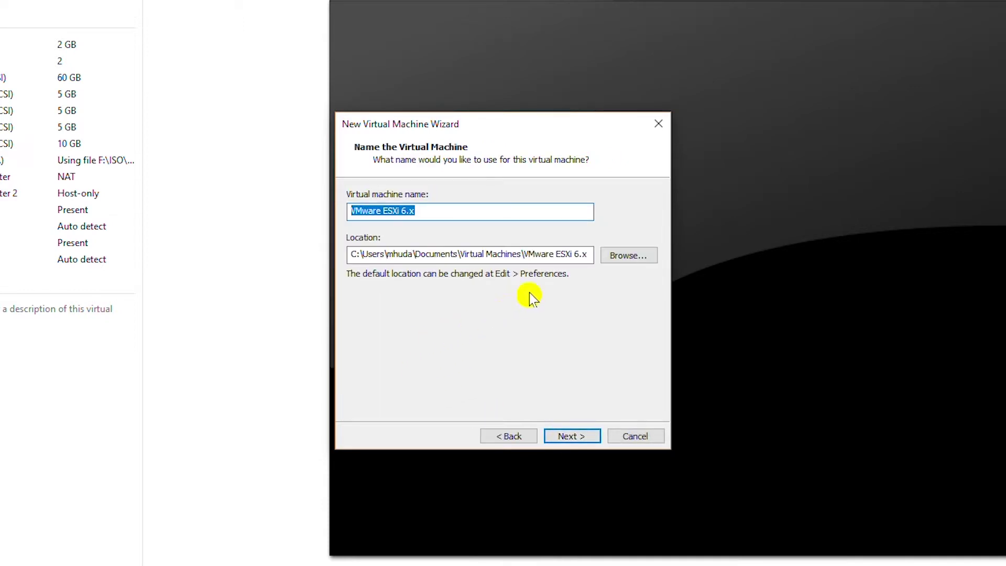
# - Create a folder named ESXi6-7a inside the VM folder on drive F: and use it as the virtual machine's location
pyautogui.click(627, 257)
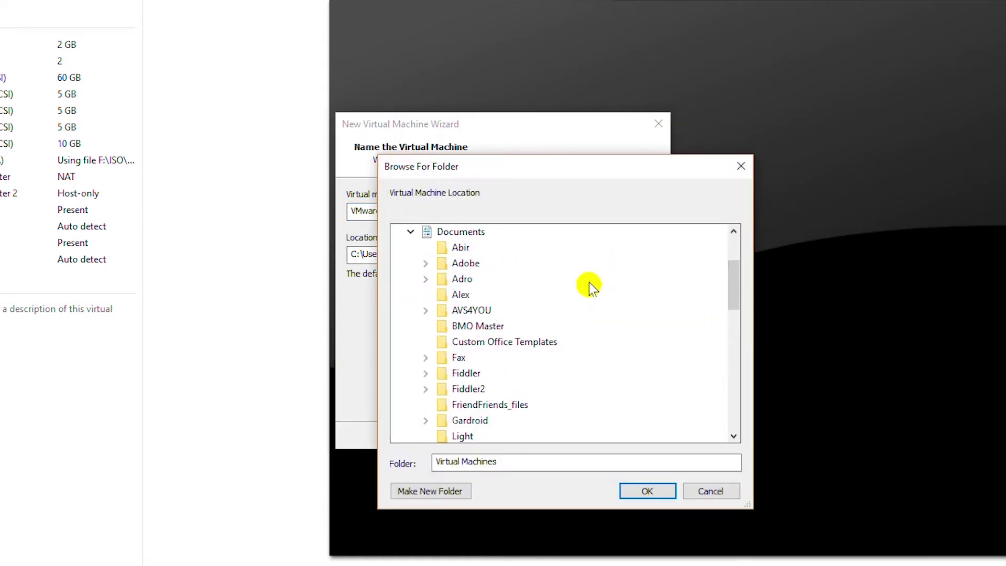
pyautogui.click(445, 498)
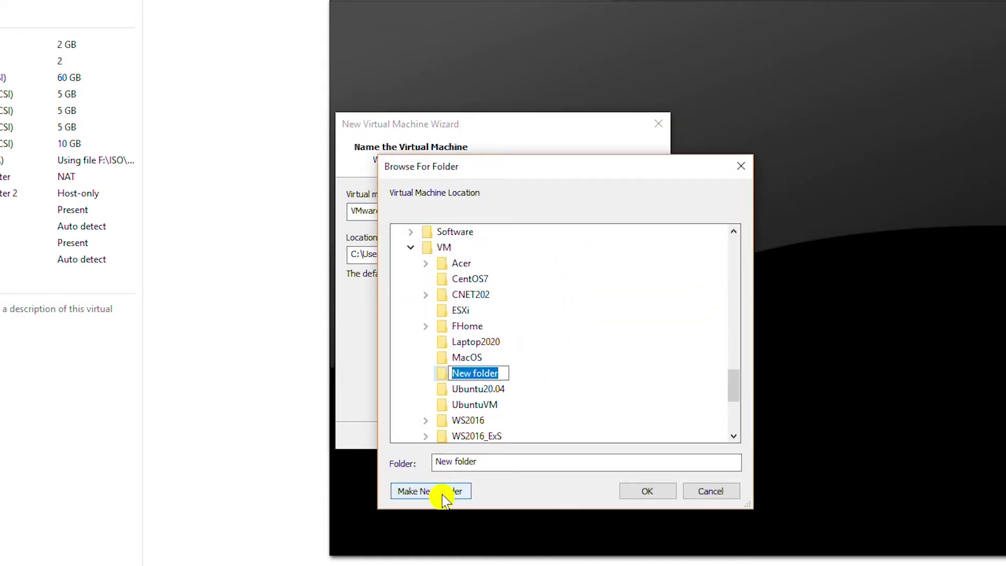
pyautogui.press('BackSpace')
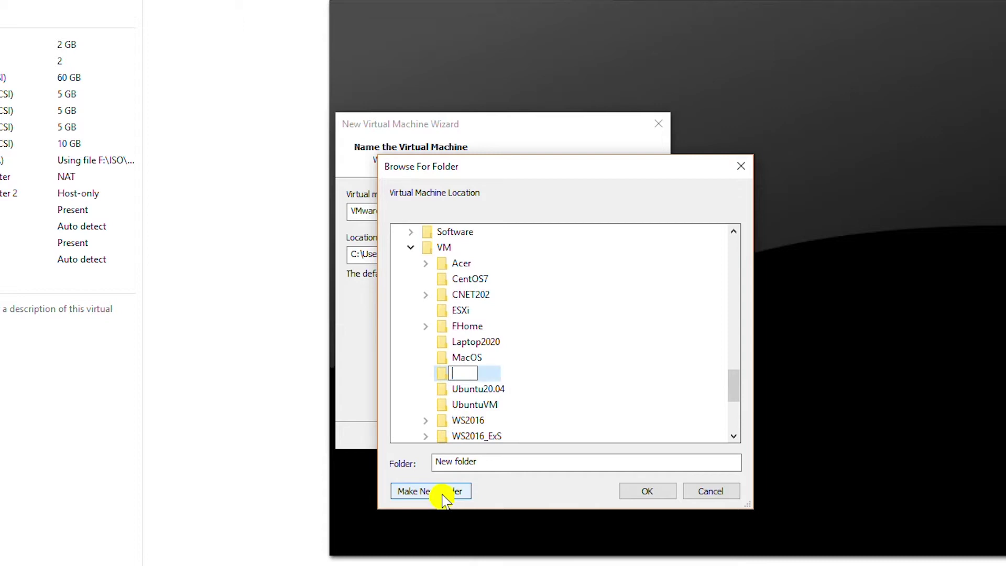
pyautogui.write('ESXi6-7a')
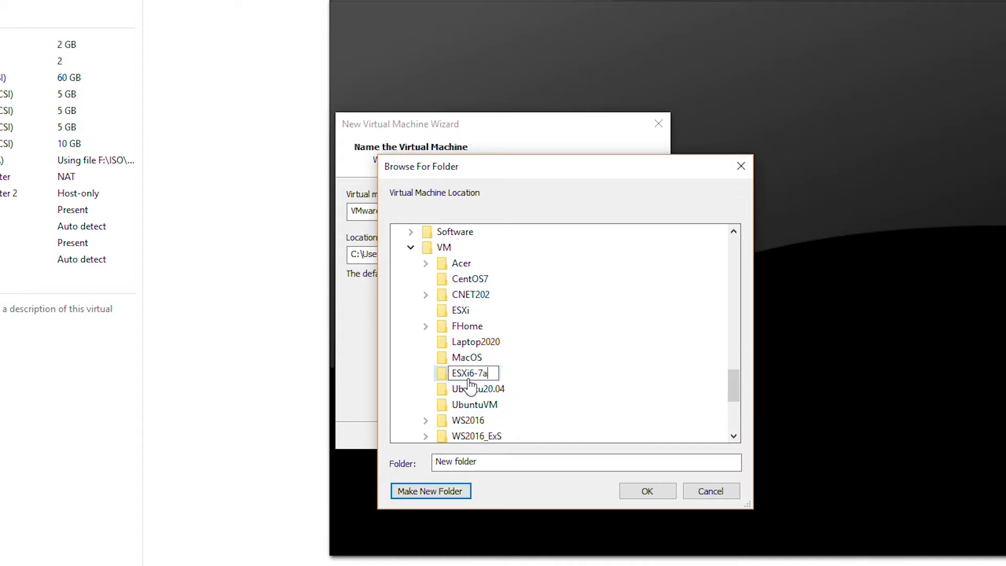
pyautogui.click(502, 373)
pyautogui.press('Return')
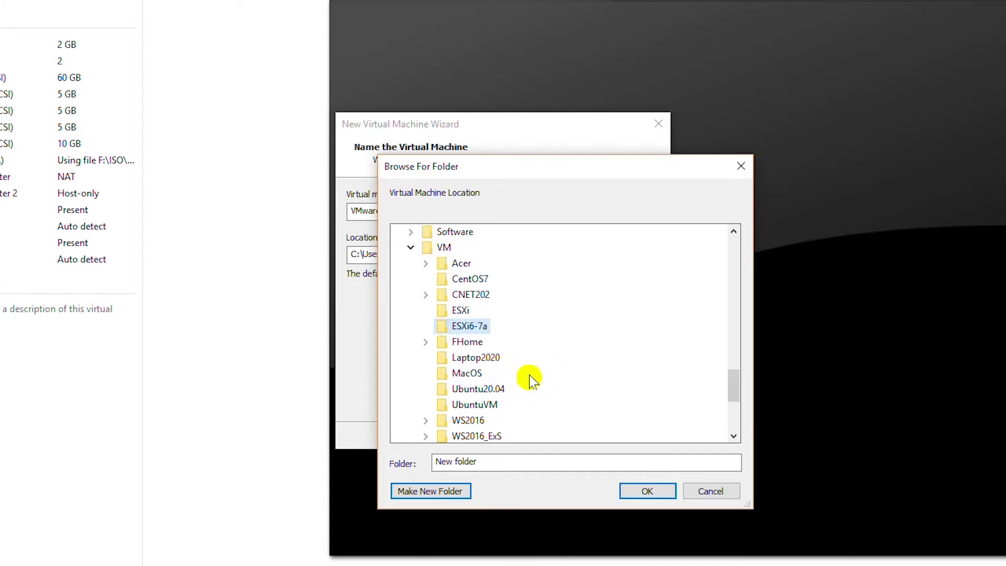
pyautogui.click(640, 492)
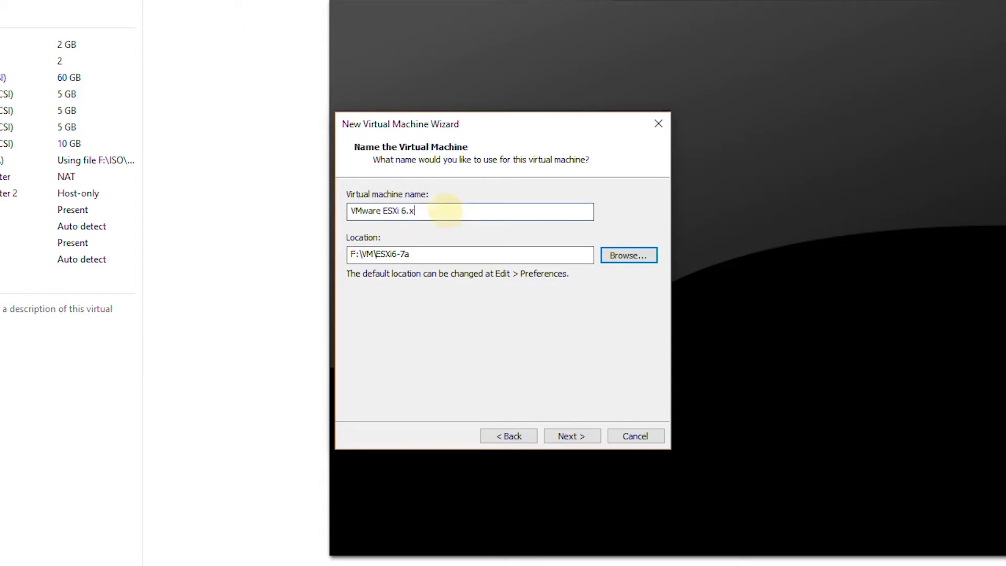
# - Name the virtual machine ESXi6-7a and proceed to its processor configuration
pyautogui.tripleClick(443, 208)
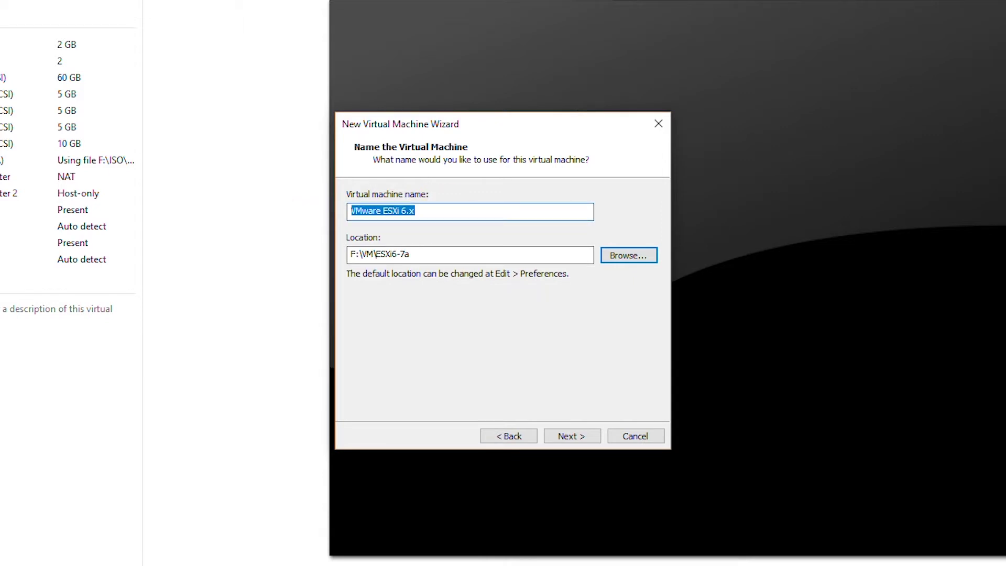
pyautogui.write('ESXi6-7a')
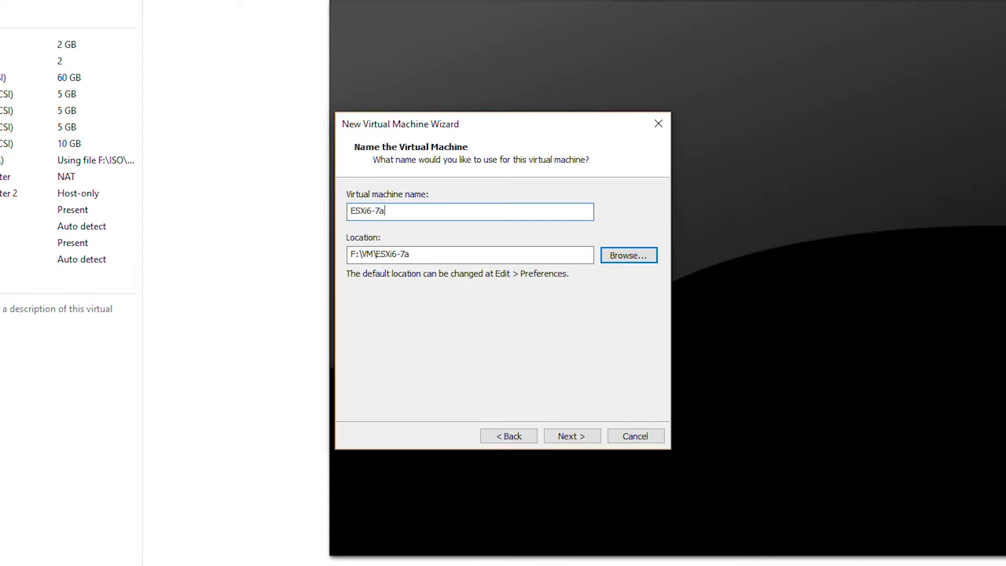
pyautogui.click(573, 442)
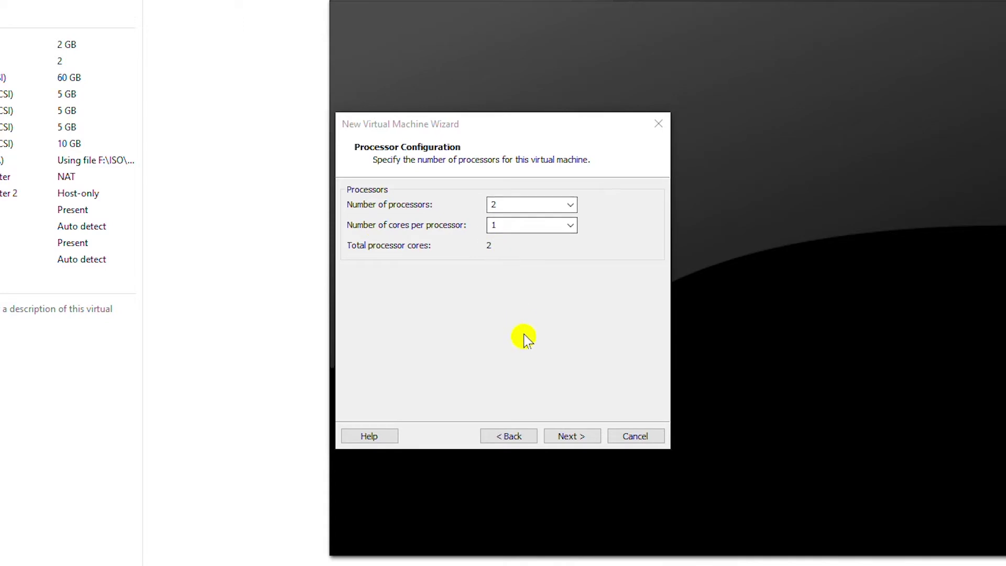
# - Accept 2 processors with 1 core each, 4096 MB of memory and NAT networking for the virtual machine
pyautogui.click(571, 437)
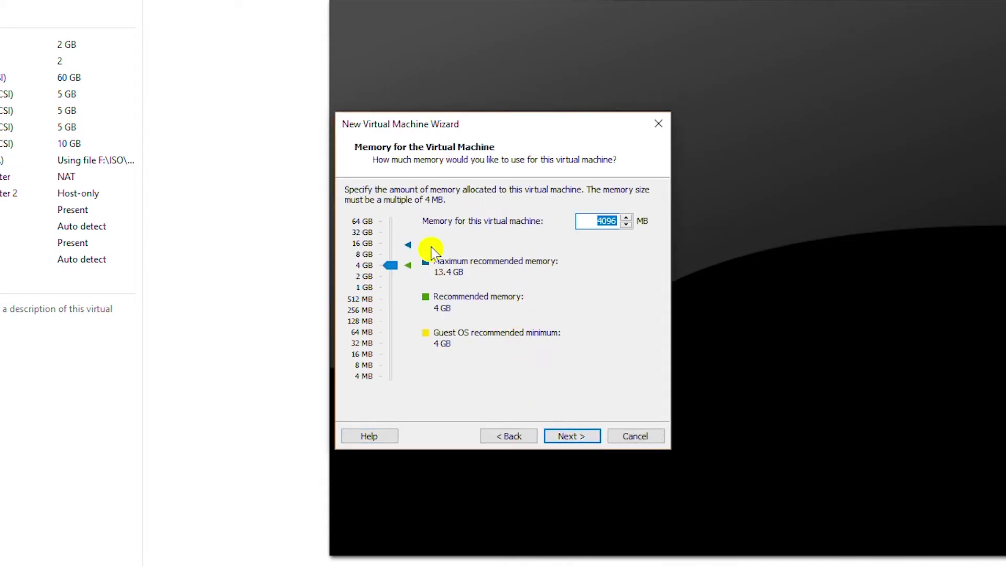
pyautogui.click(580, 436)
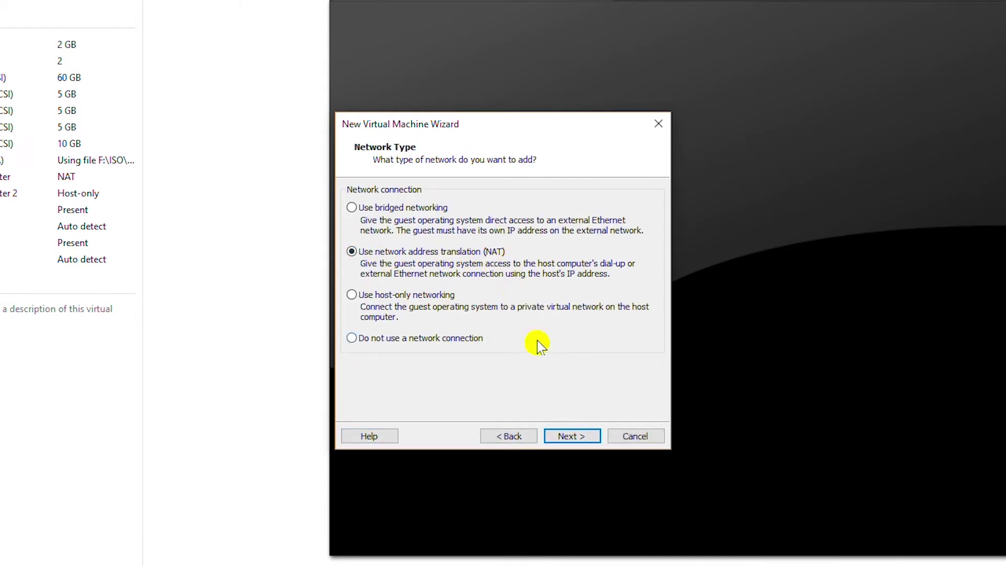
pyautogui.click(579, 437)
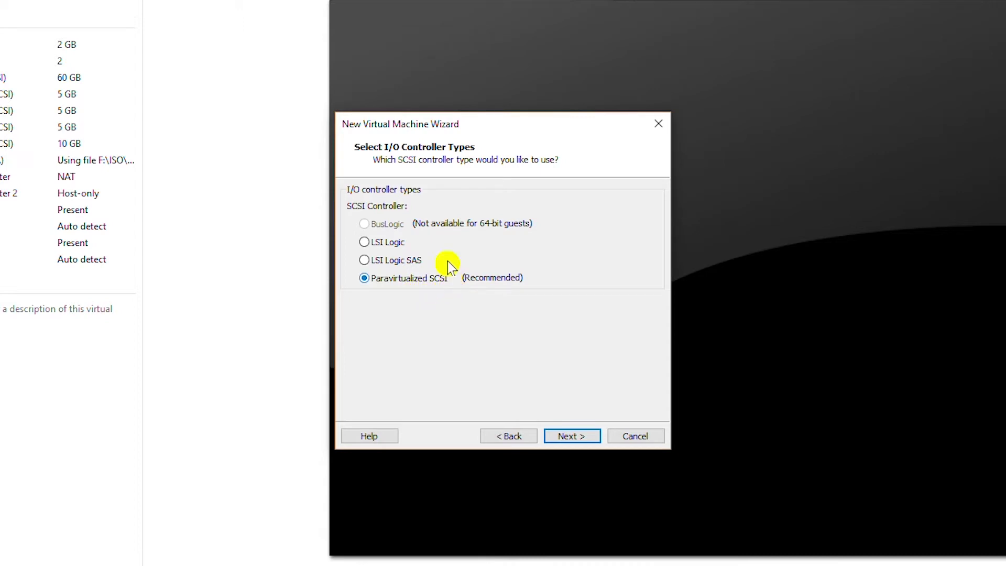
# - Accept the Paravirtualized SCSI controller and the SCSI disk type, and choose to create a new virtual disk
pyautogui.click(568, 441)
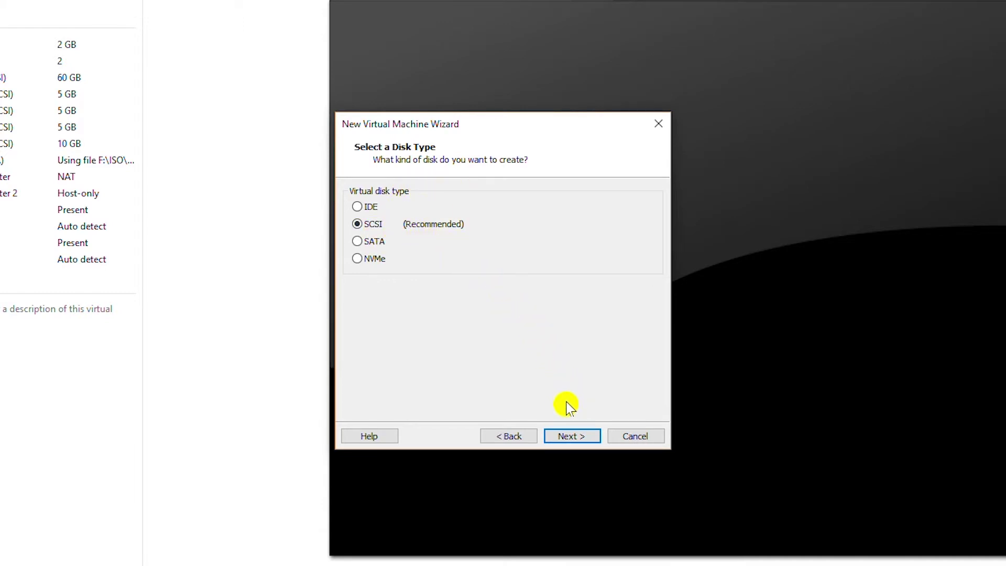
pyautogui.click(577, 438)
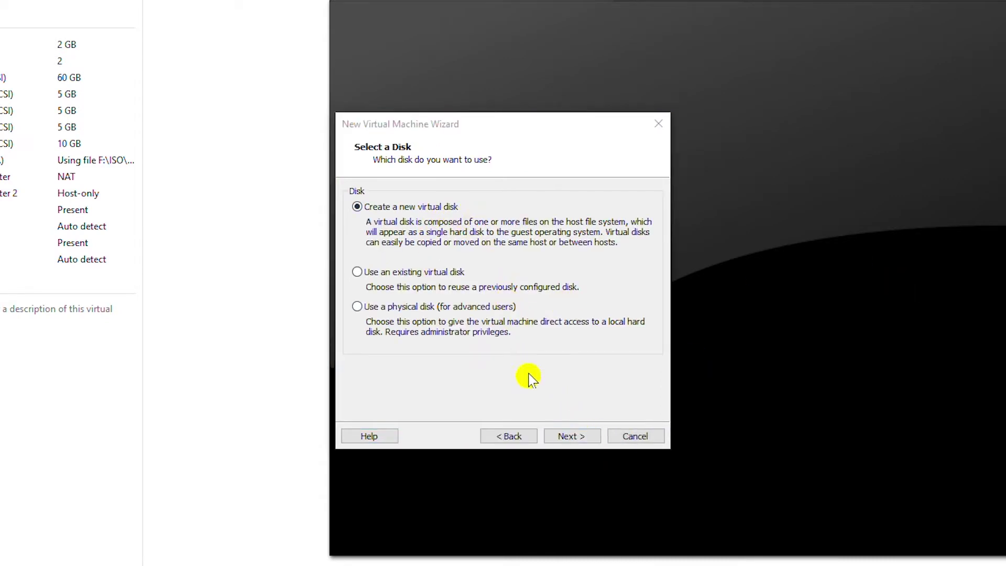
pyautogui.click(577, 438)
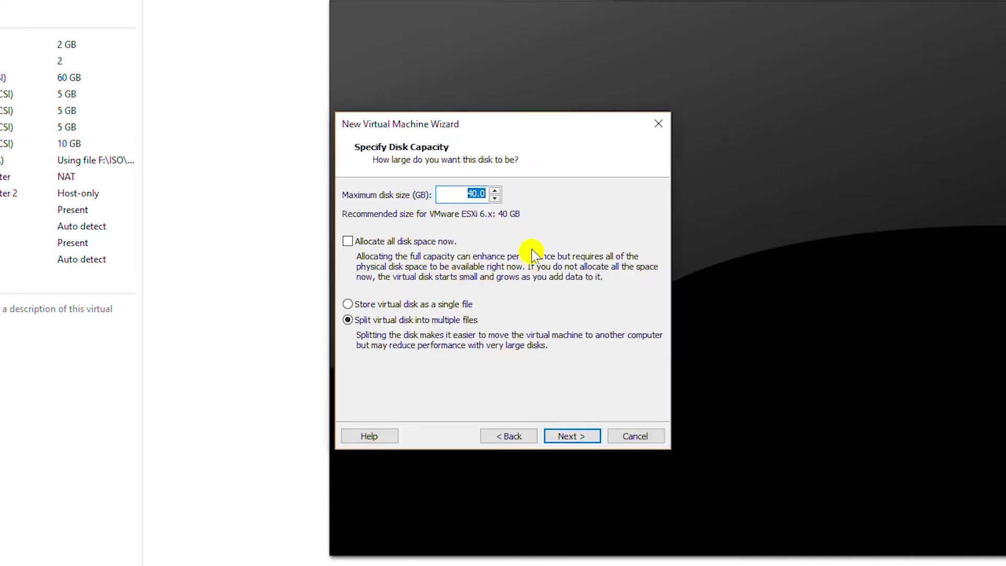
# - Set the disk to 5 GB stored as a single file, ESXi6-7a.vmdk, and finish creating the virtual machine
pyautogui.write('5')
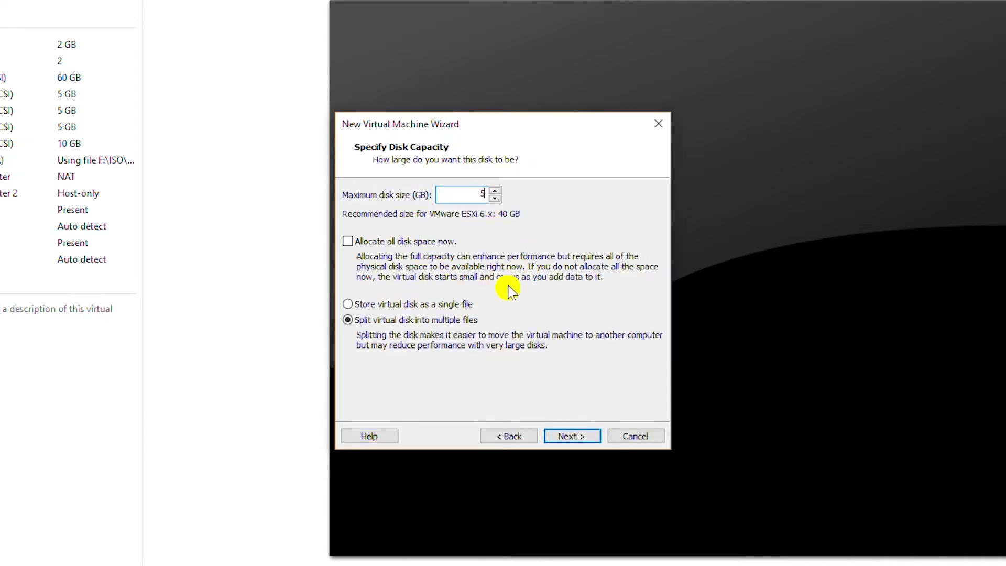
pyautogui.click(411, 305)
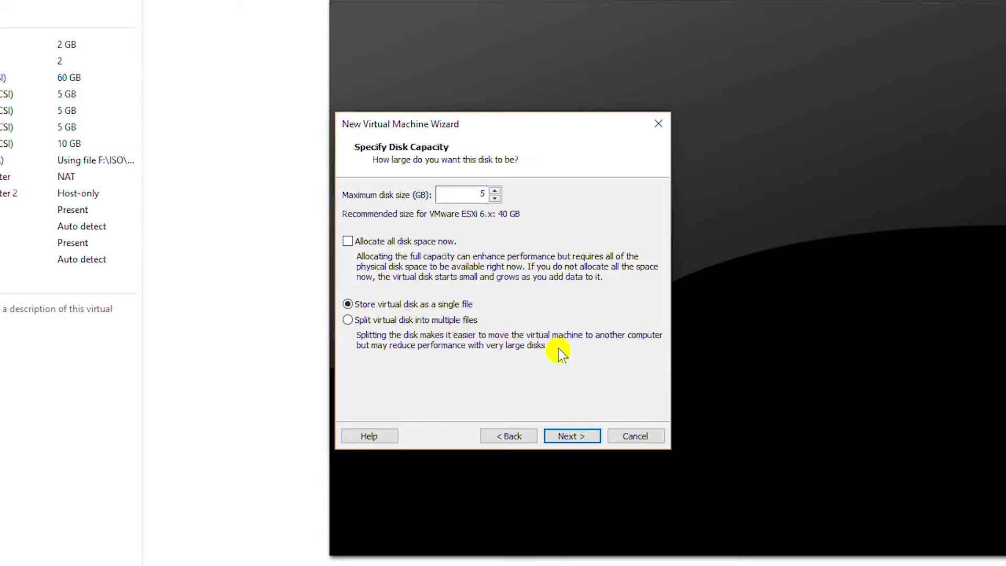
pyautogui.click(572, 437)
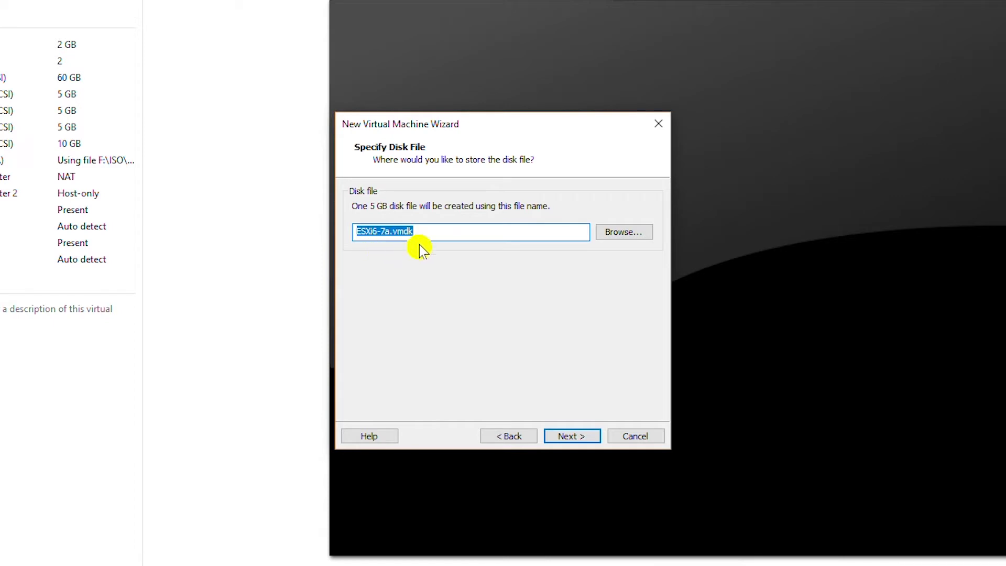
pyautogui.click(567, 438)
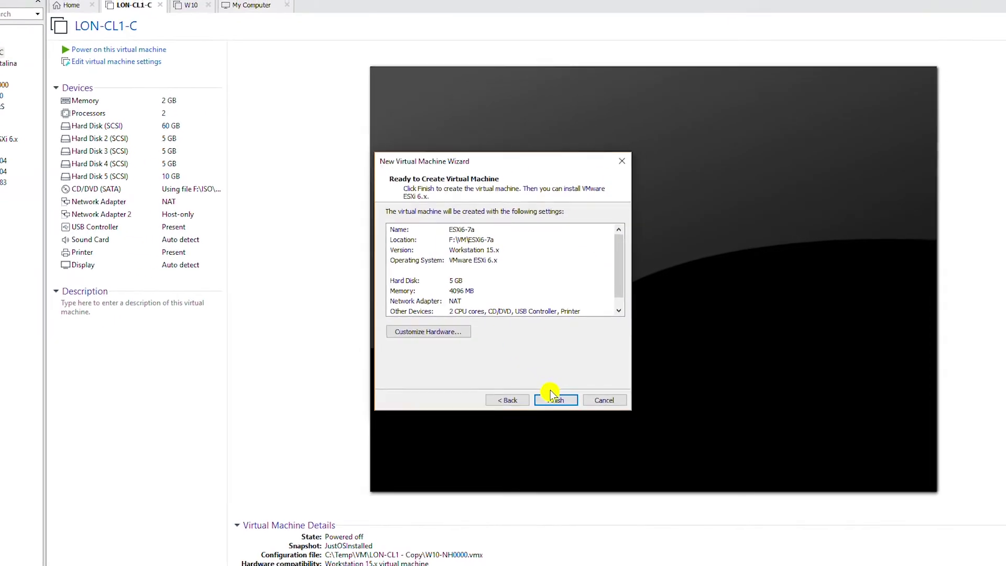
pyautogui.click(553, 397)
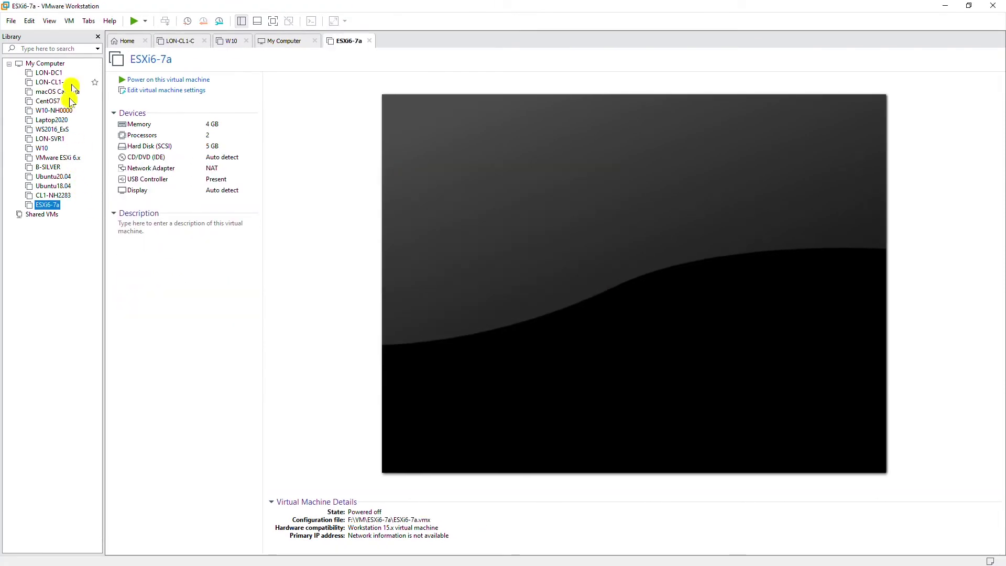
# - Open the settings of the ESXi6-7a virtual machine and switch its CD/DVD drive to an ISO image file
pyautogui.click(50, 209)
pyautogui.click(162, 93)
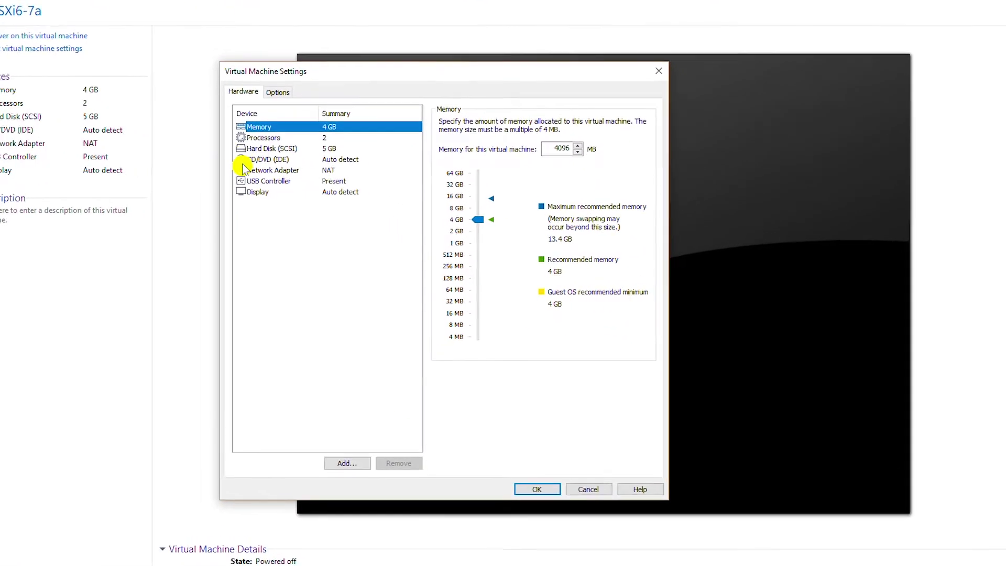
pyautogui.click(277, 163)
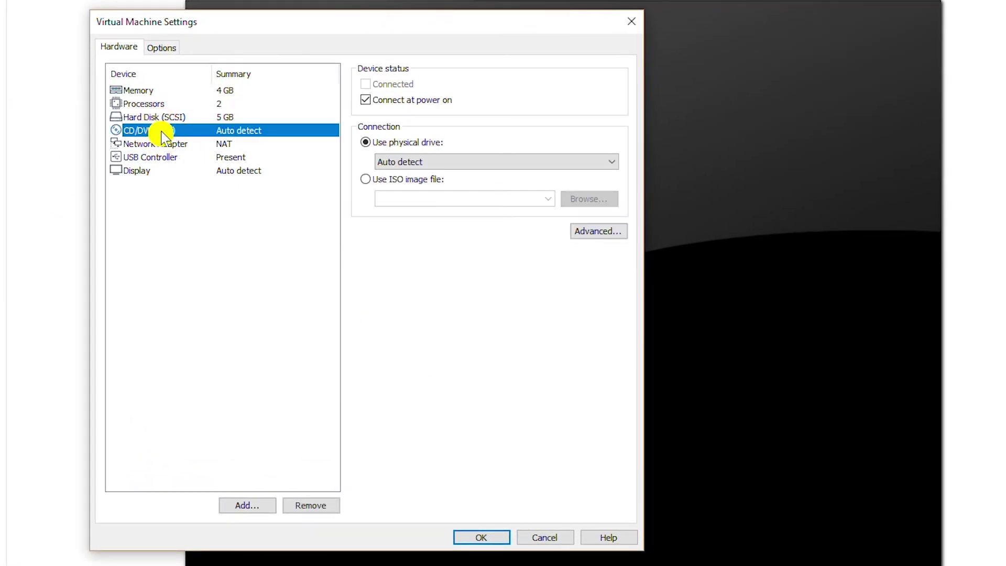
pyautogui.click(370, 184)
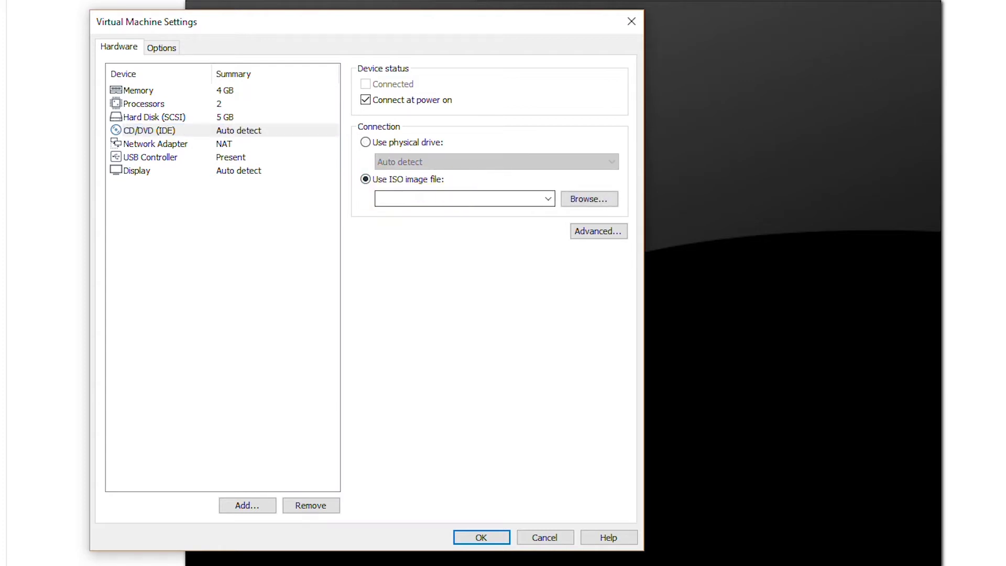
# - Load VMware-VMvisor-Installer-201912001-15160138.x86_64.iso from the ISO folder on drive F: into the CD/DVD drive and save the settings
pyautogui.click(587, 201)
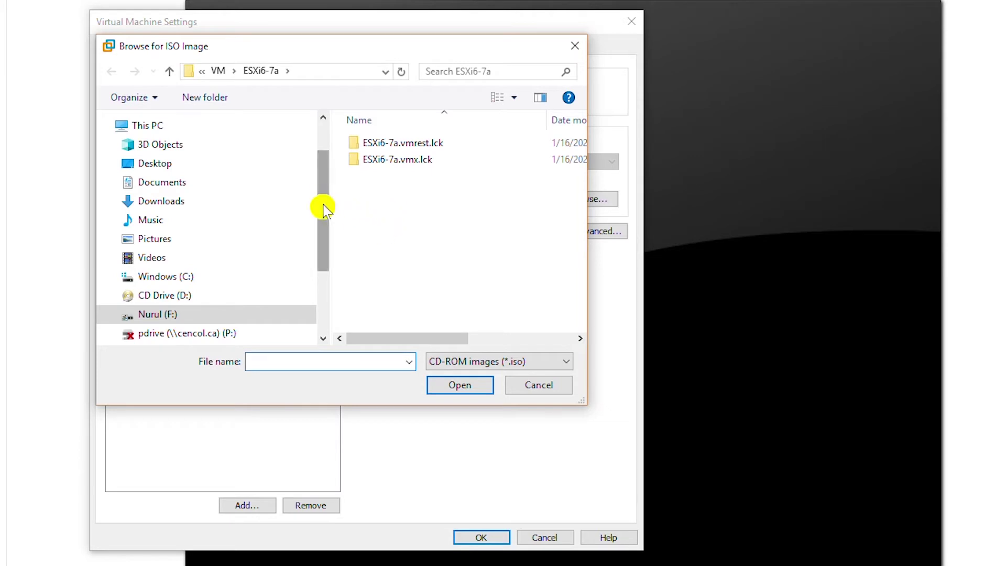
pyautogui.click(173, 316)
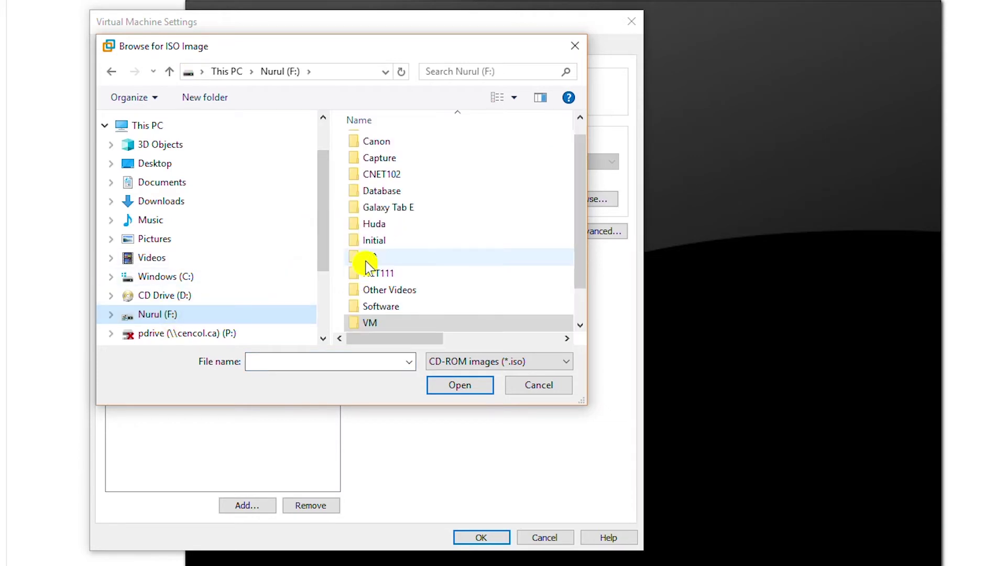
pyautogui.doubleClick(367, 260)
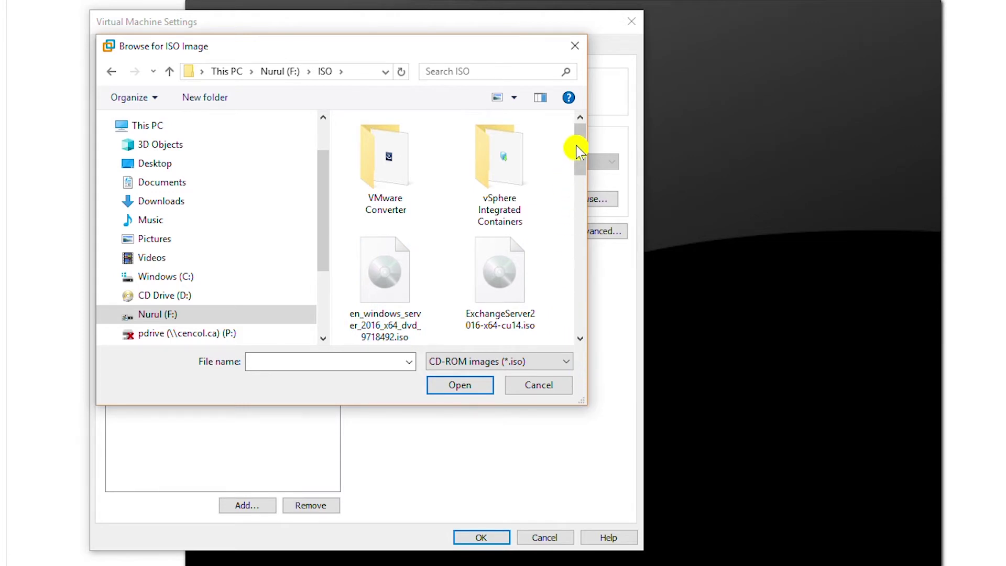
pyautogui.moveTo(579, 152); pyautogui.dragTo(590, 307)
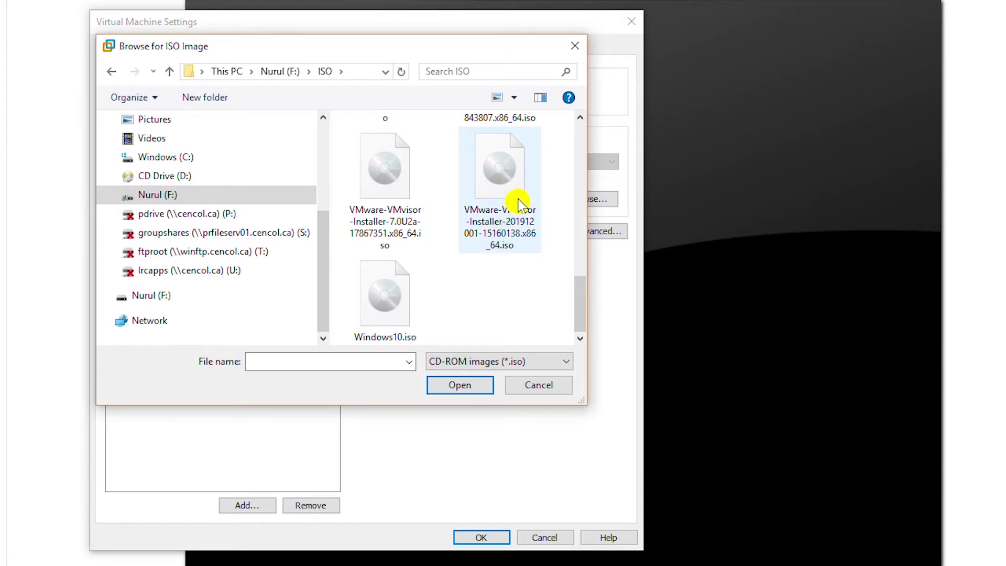
pyautogui.click(498, 210)
pyautogui.click(461, 384)
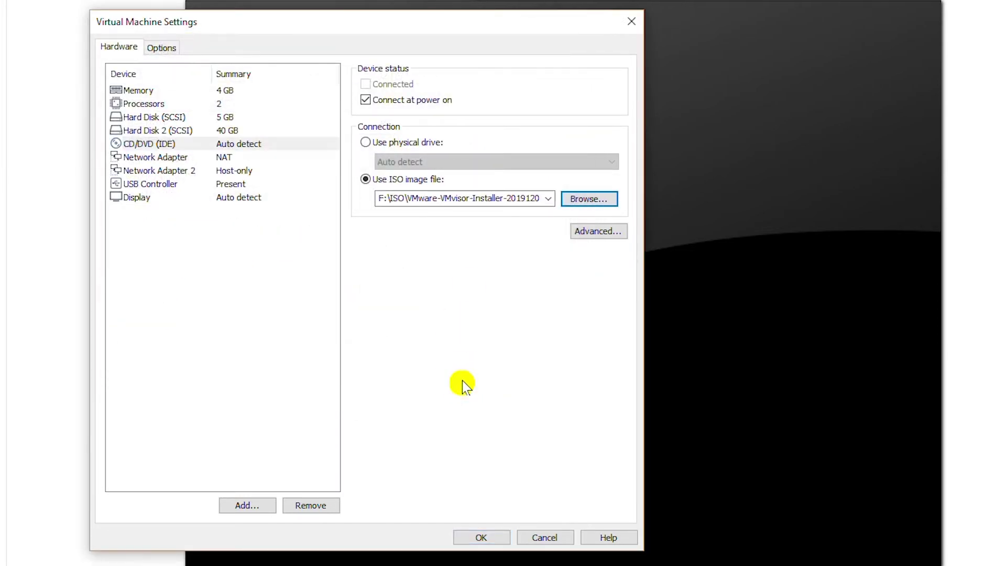
pyautogui.click(481, 537)
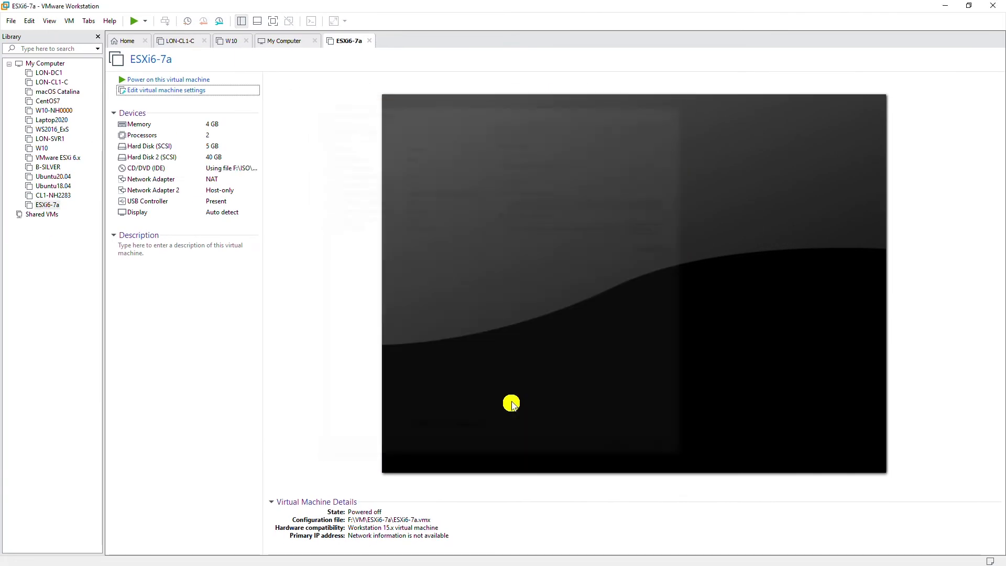
# - Power on the ESXi6-7a virtual machine and accept the ESXi 6.7.0 installer's end user license agreement
pyautogui.click(204, 317)
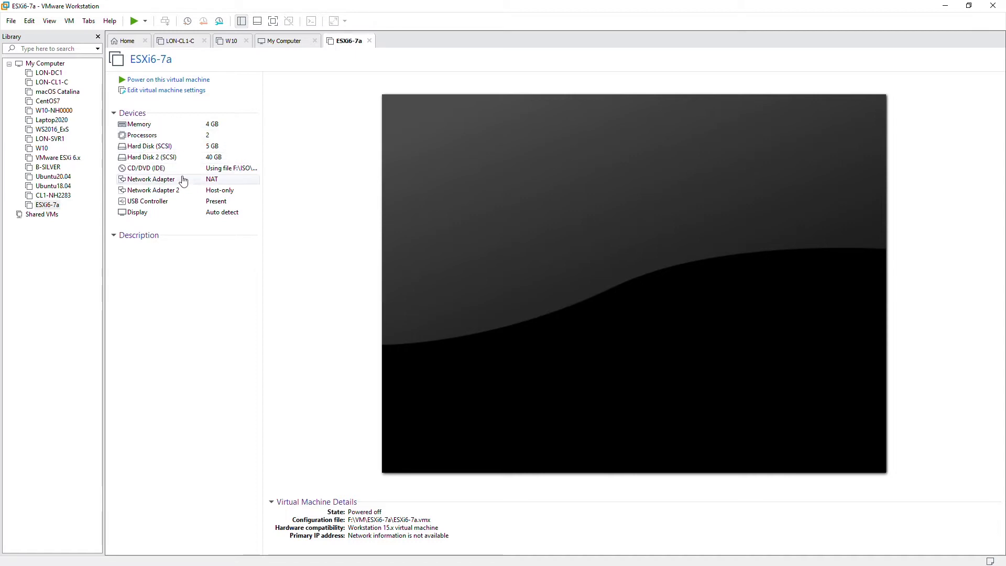
pyautogui.click(133, 21)
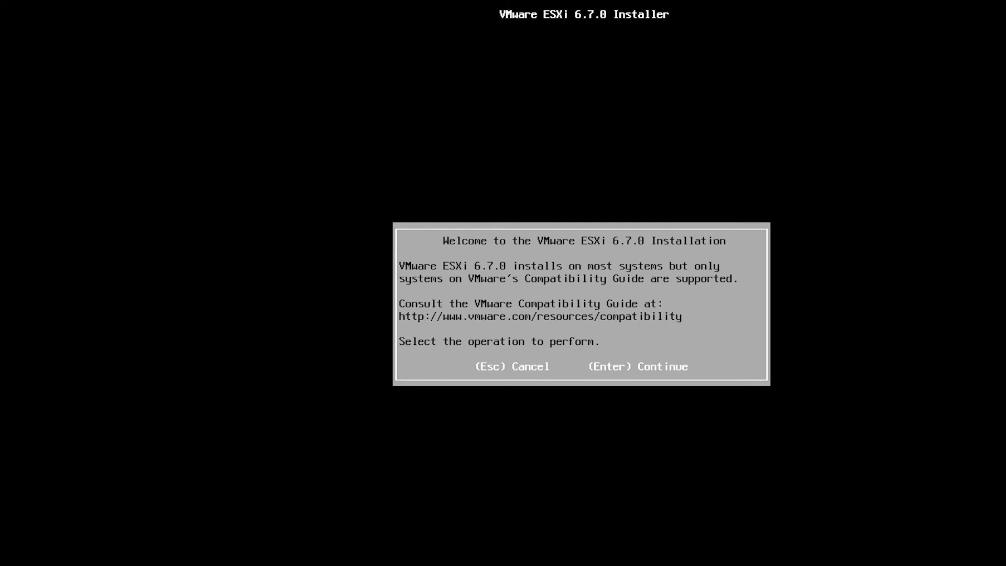
pyautogui.press('Return')
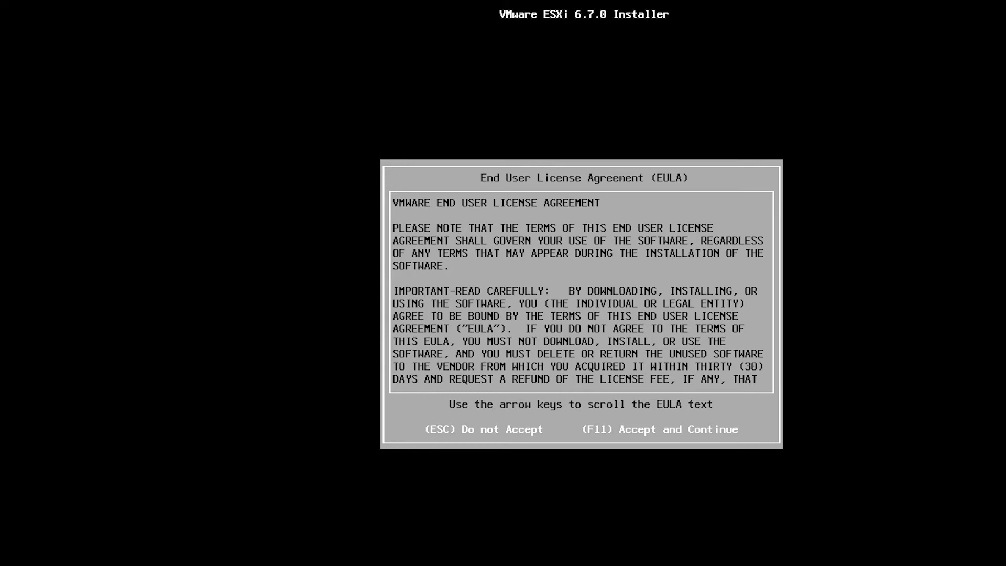
pyautogui.press('F11')
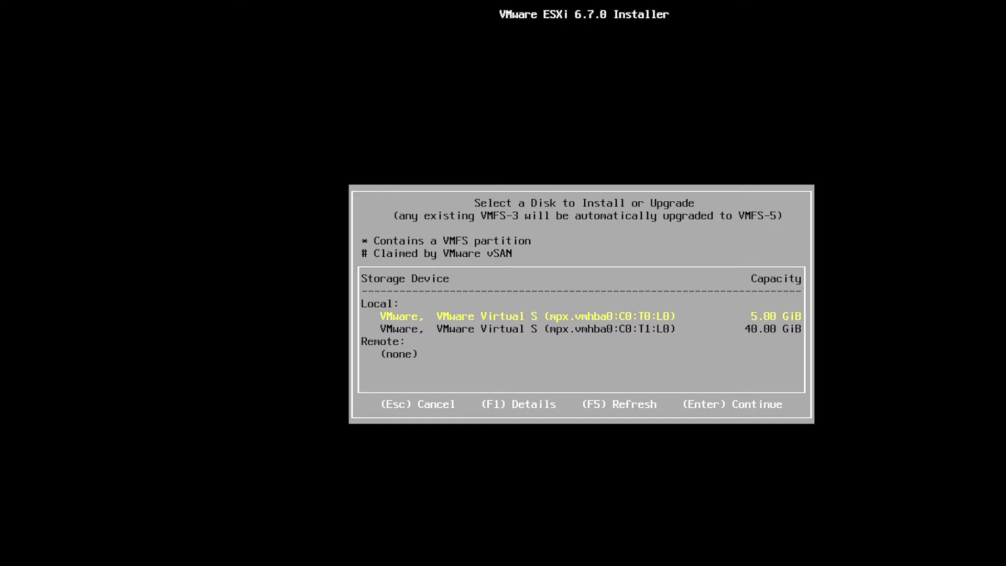
# - Select the 5.00 GiB local disk as the installation target and the US Default keyboard layout
pyautogui.press('Return')
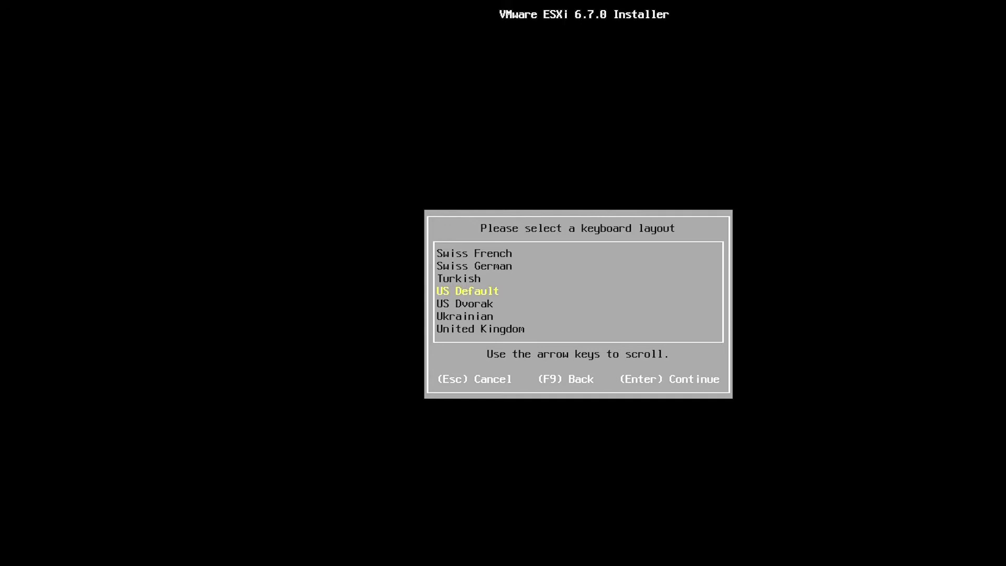
pyautogui.press('Return')
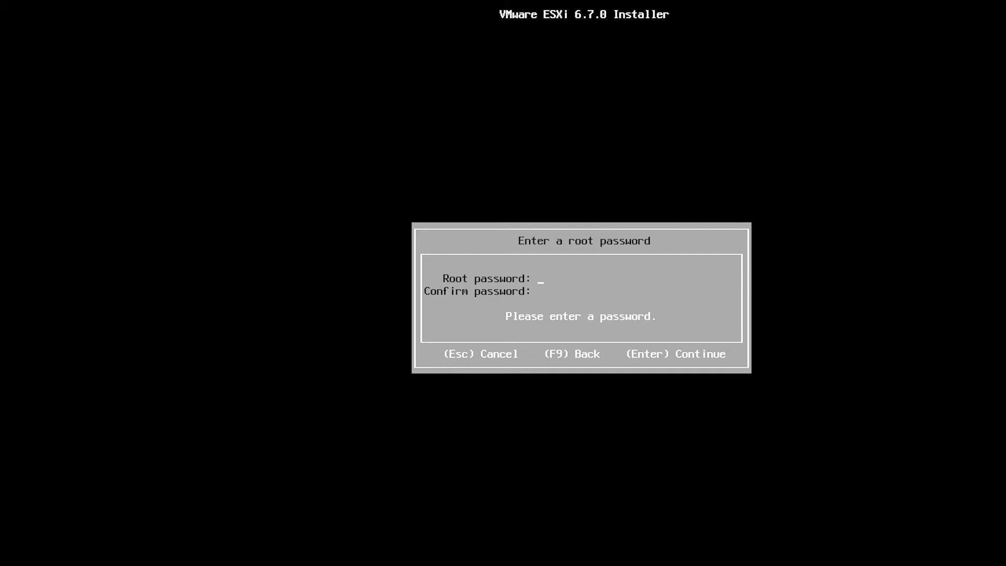
# - Enter and confirm the root password, and start installing ESXi 6.7.0 on the selected disk
pyautogui.write('****')
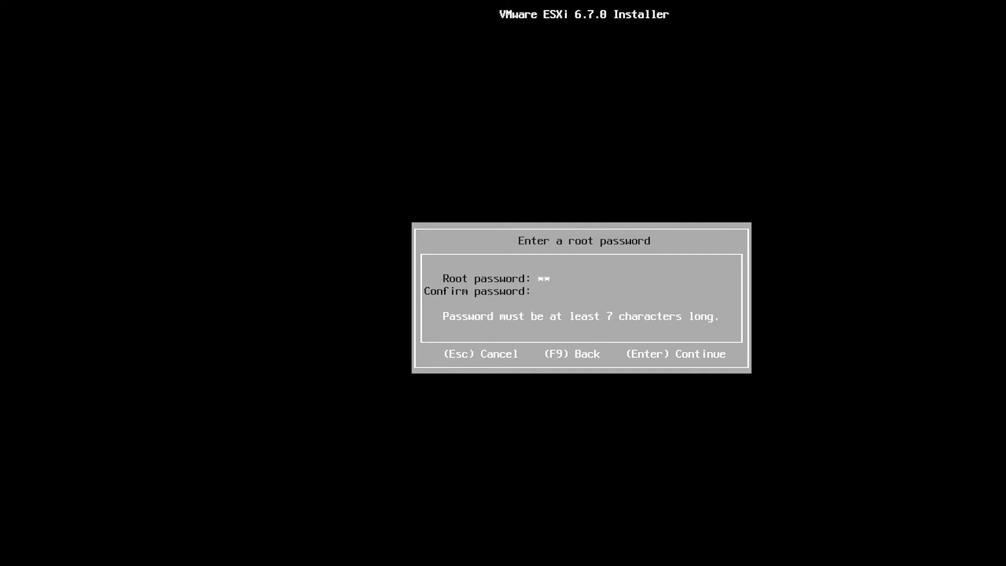
pyautogui.write('***')
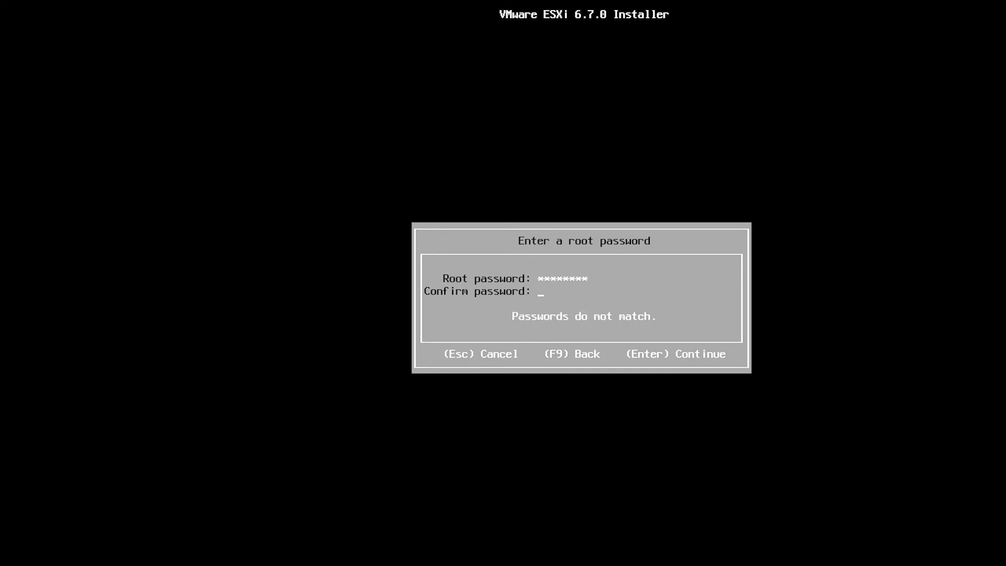
pyautogui.write('********')
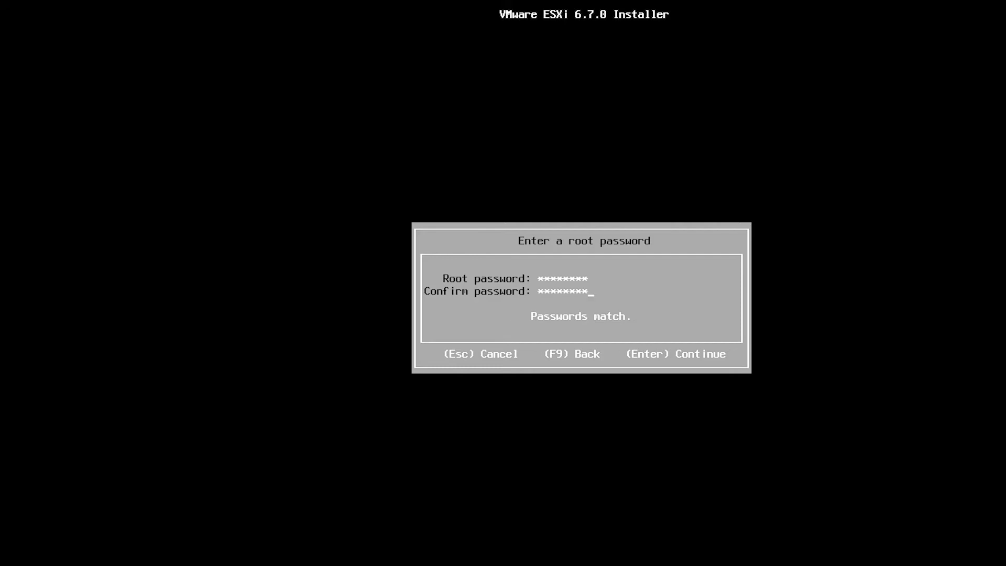
pyautogui.press('Return')
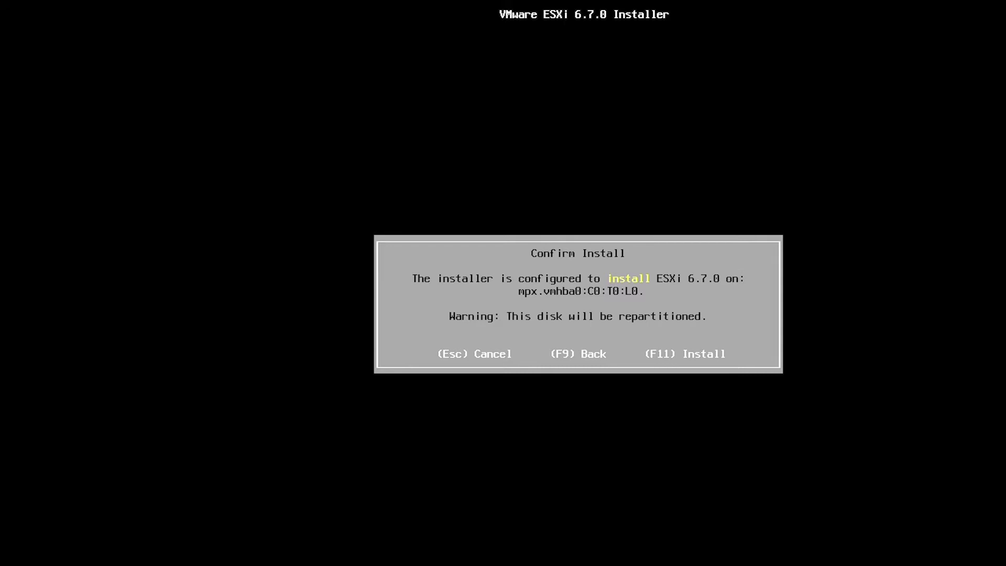
pyautogui.press('F11')
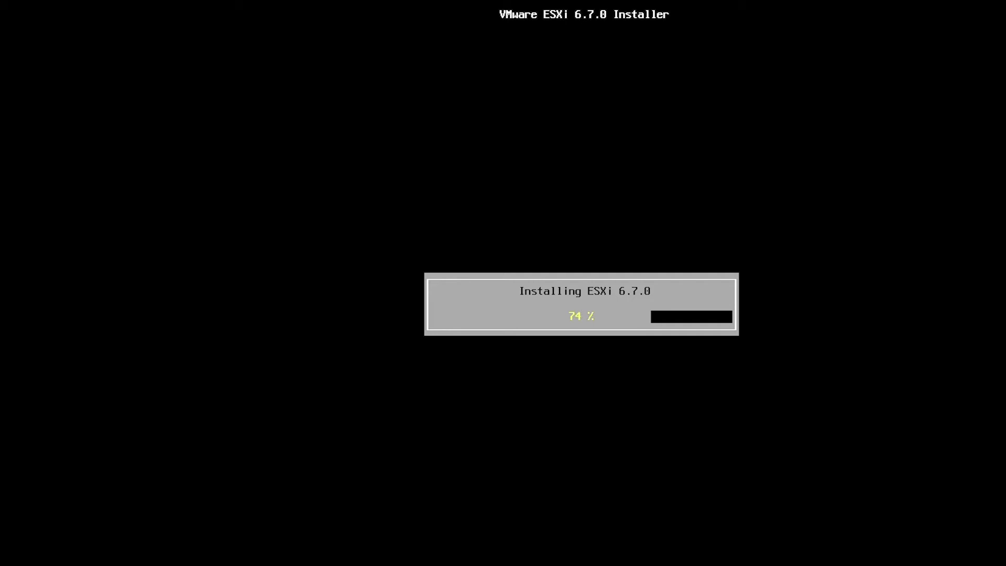
pyautogui.click(708, 355)
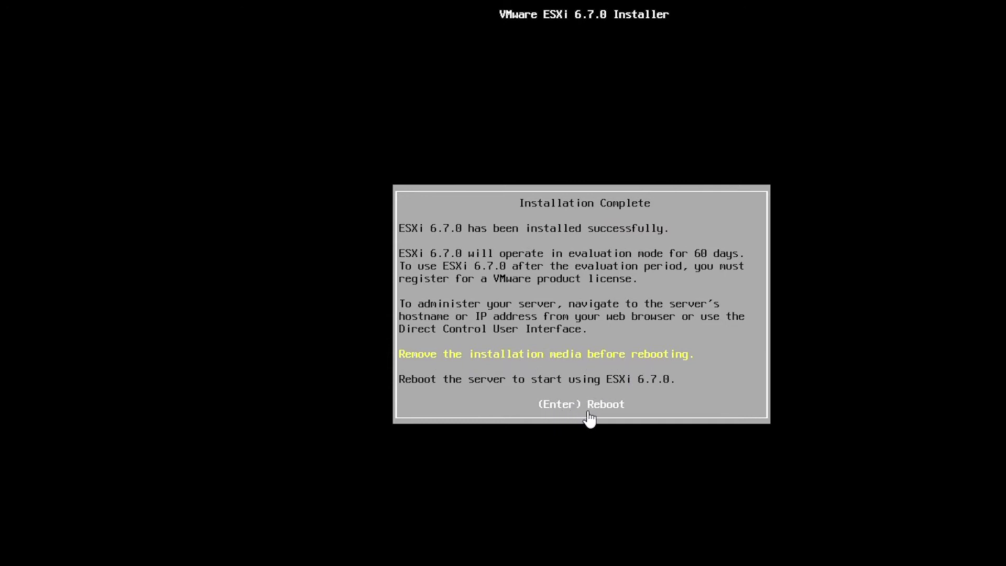
# - Switch the ESXi6-7a CD/DVD drive from the installer ISO to the auto-detected physical drive, and reboot the server
pyautogui.click(74, 72)
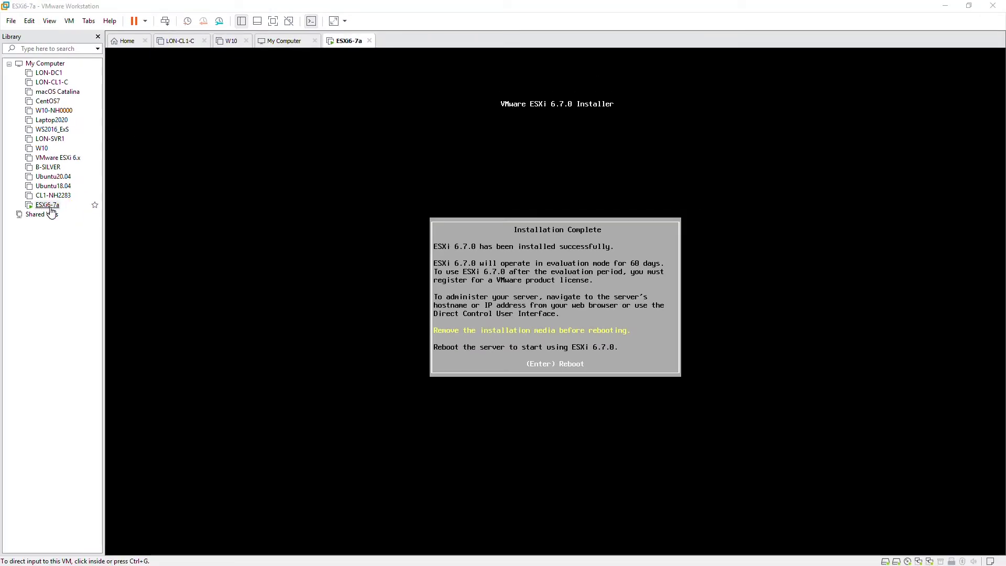
pyautogui.rightClick(50, 208)
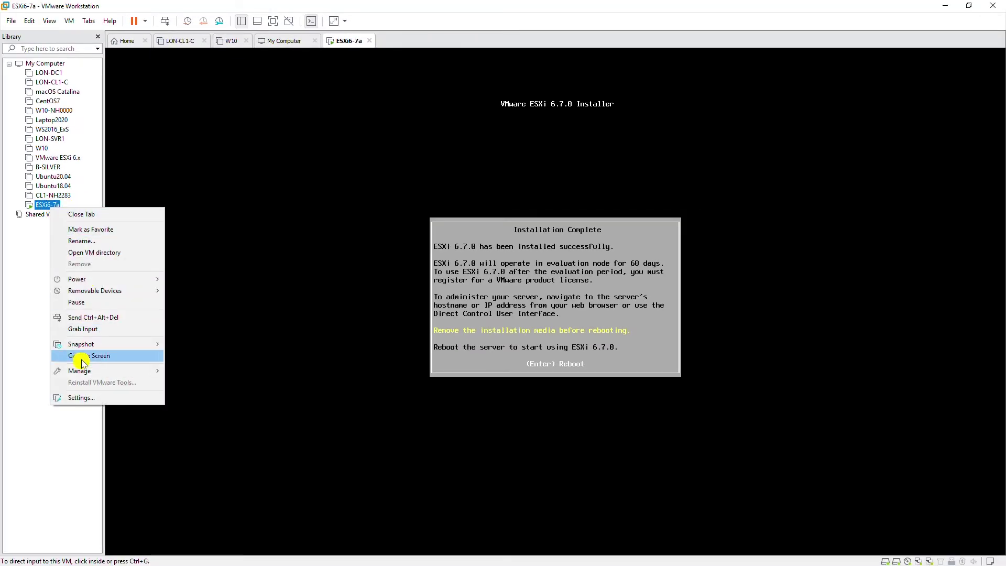
pyautogui.click(99, 445)
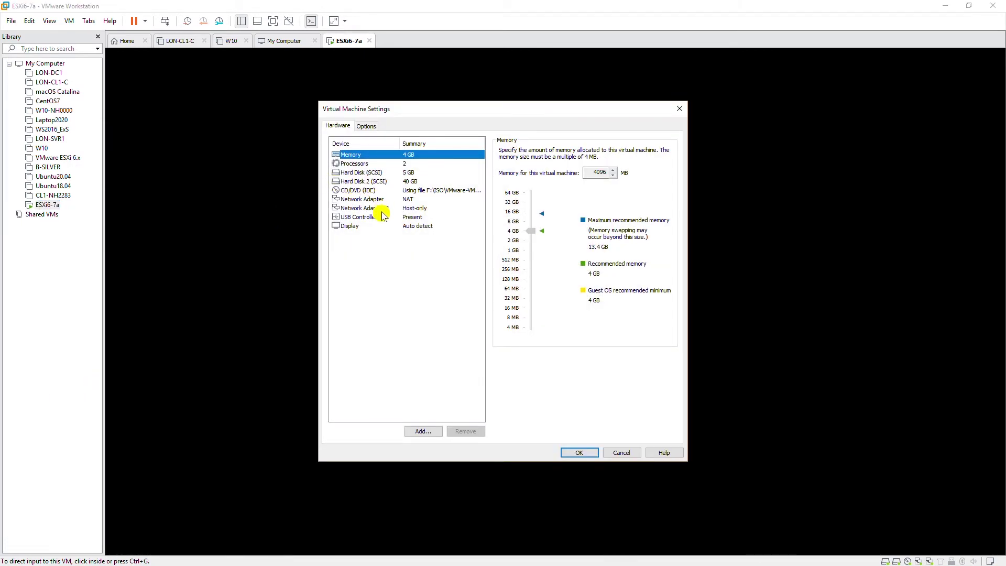
pyautogui.click(366, 192)
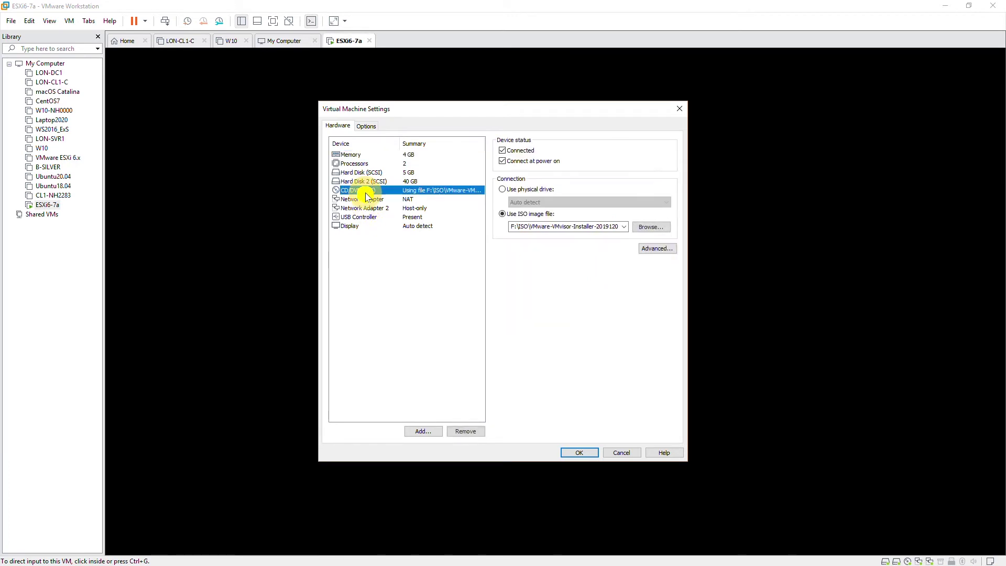
pyautogui.click(524, 191)
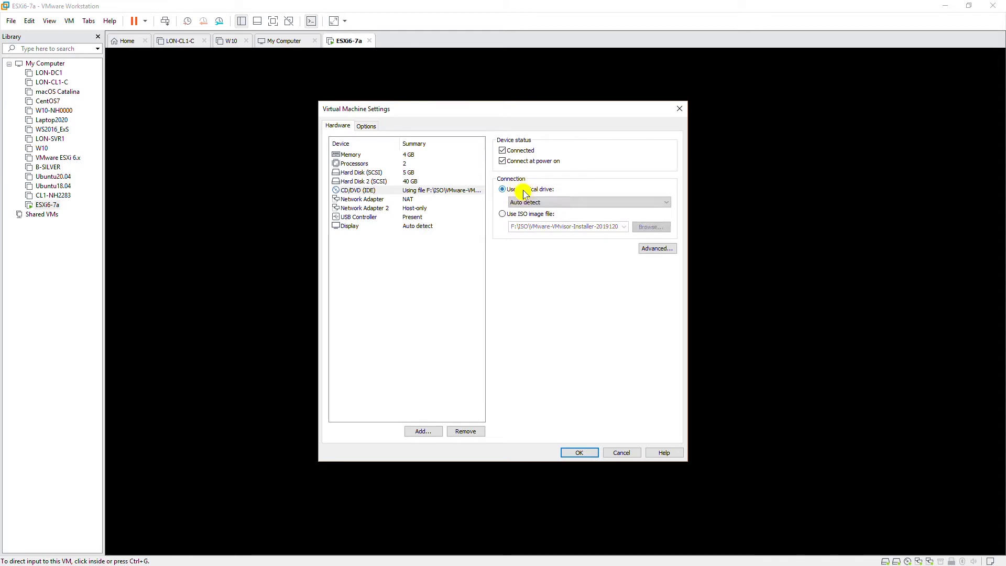
pyautogui.click(578, 456)
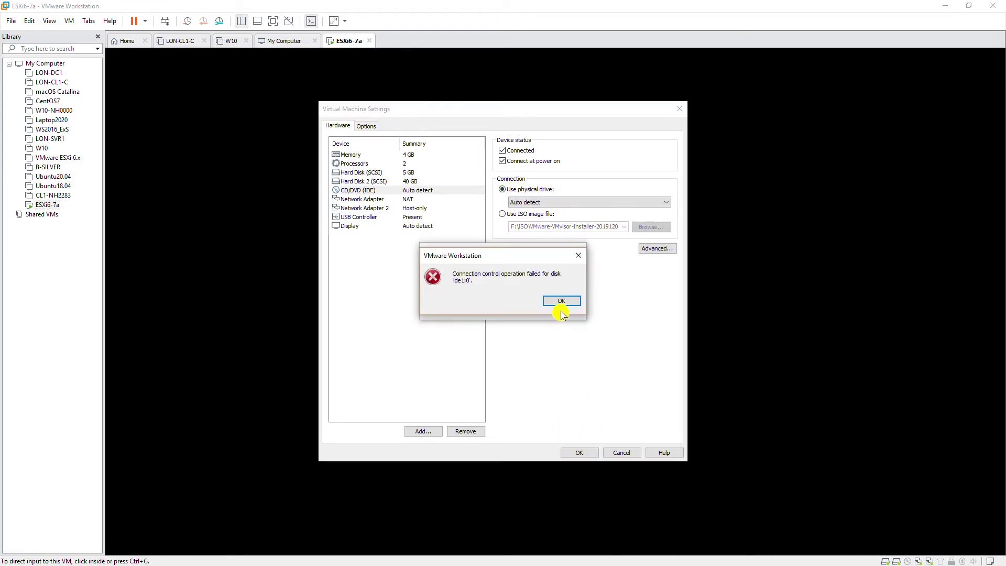
pyautogui.click(562, 303)
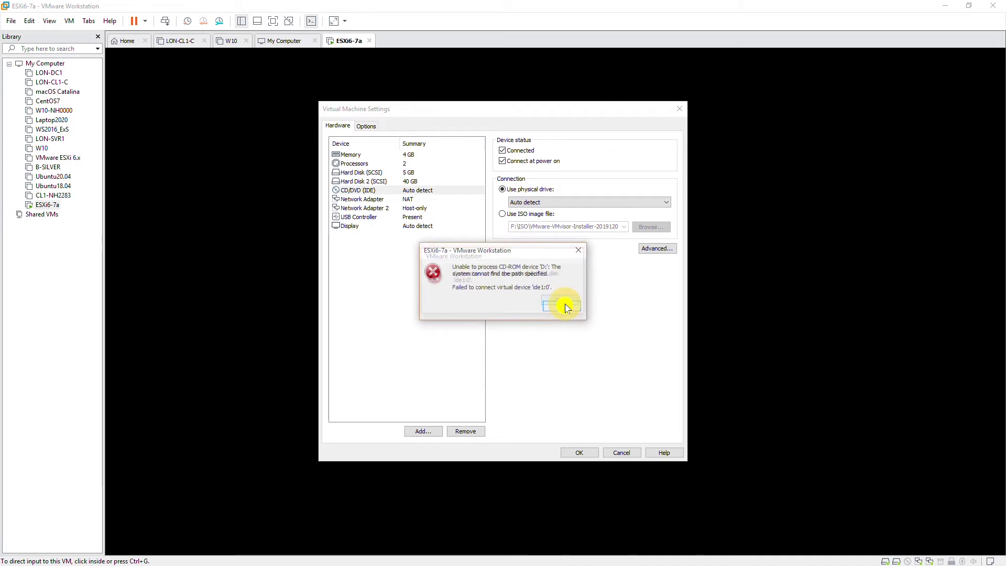
pyautogui.click(617, 451)
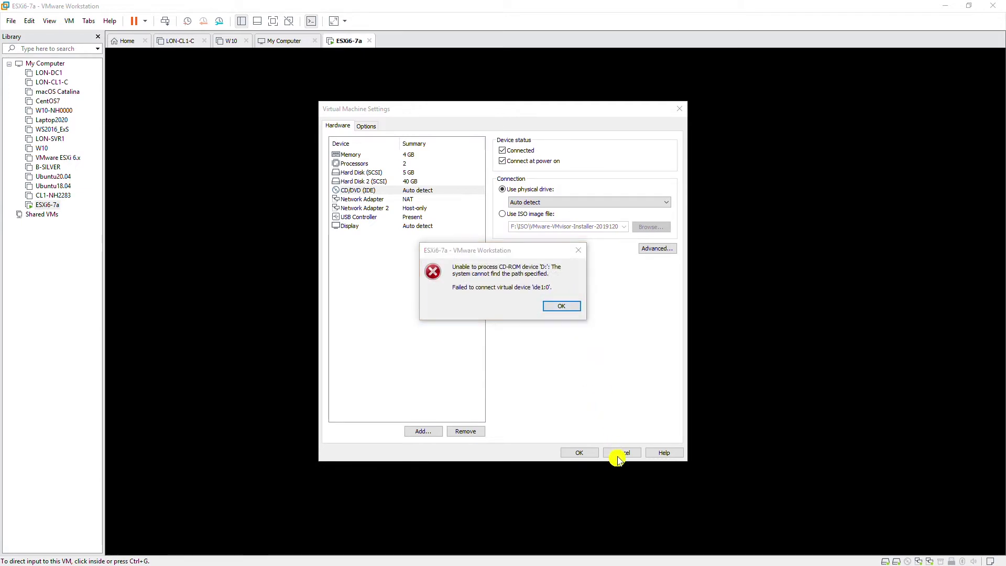
pyautogui.click(570, 312)
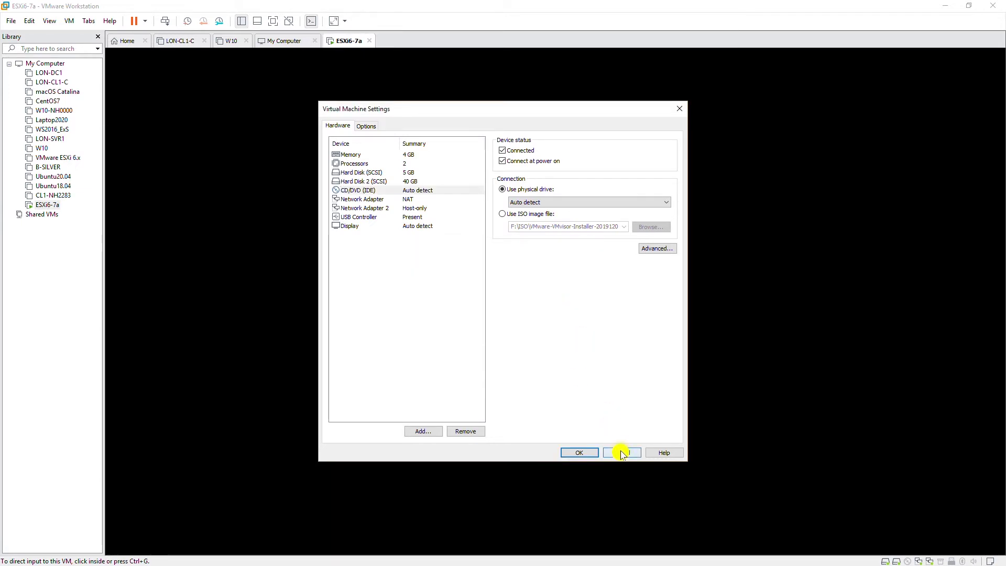
pyautogui.click(622, 453)
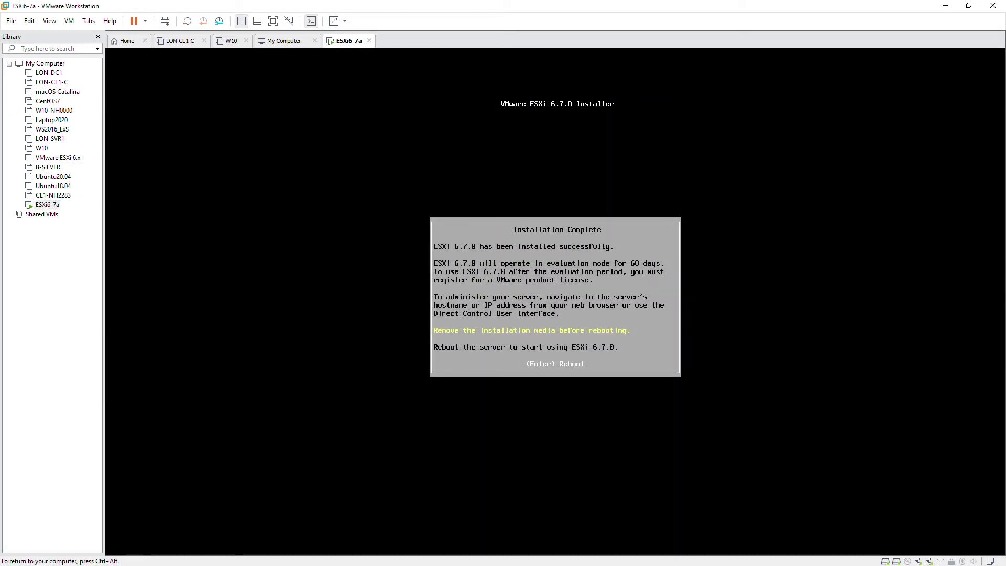
pyautogui.press('Return')
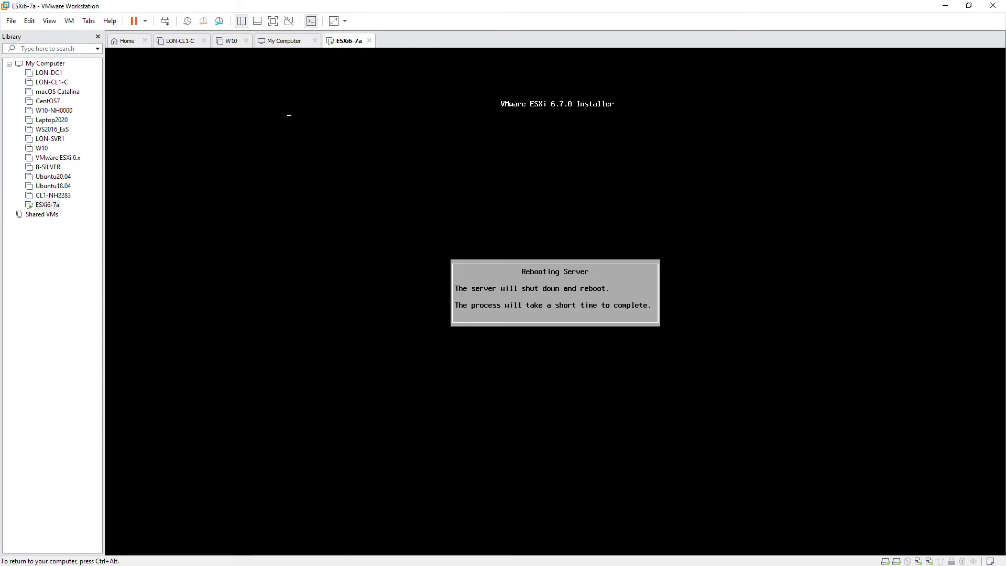
pyautogui.hotkey('ctrl', 'alt')
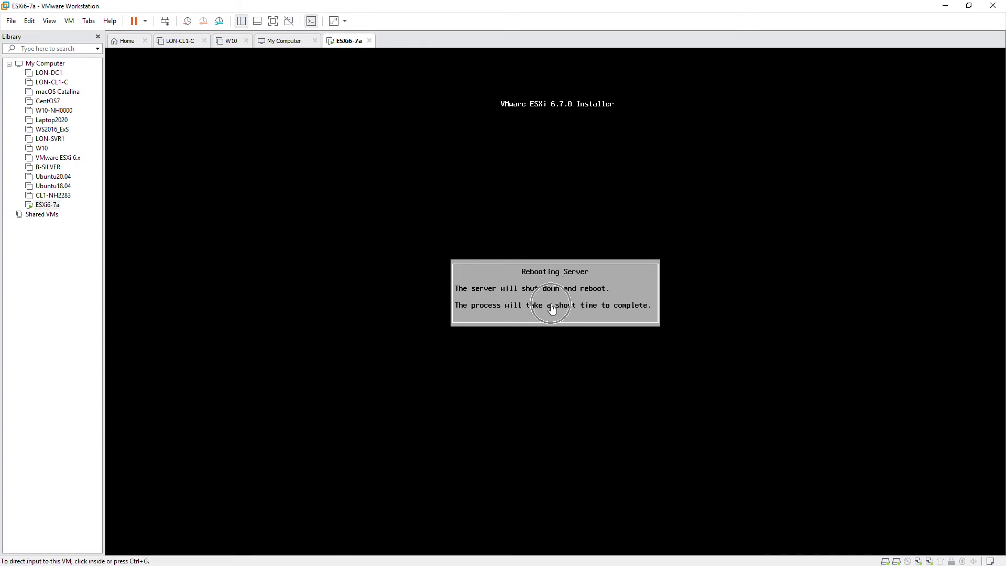
# - Check the CD/DVD drive's connection settings of the ESXi6-7a virtual machine and close them without changes
pyautogui.rightClick(49, 206)
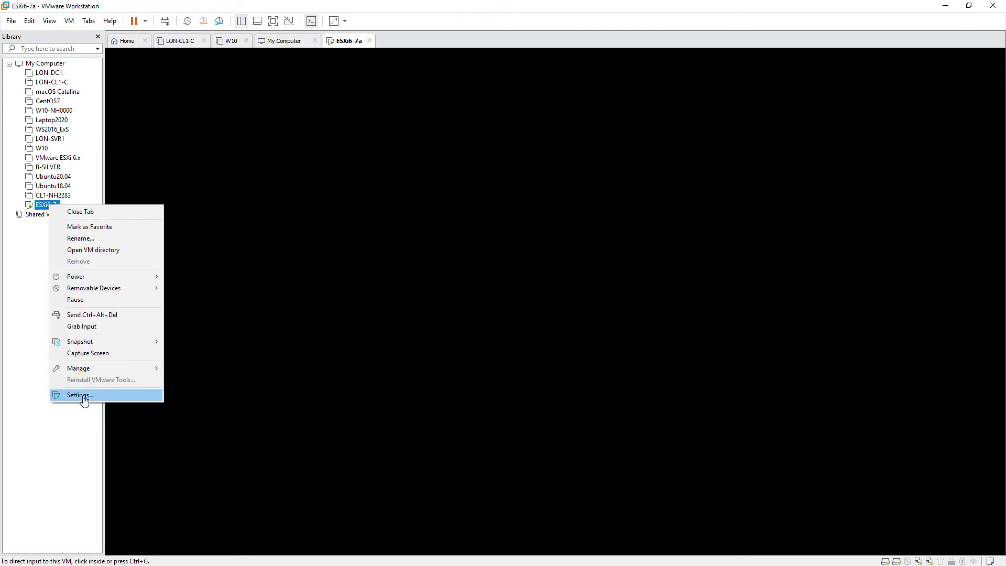
pyautogui.click(83, 397)
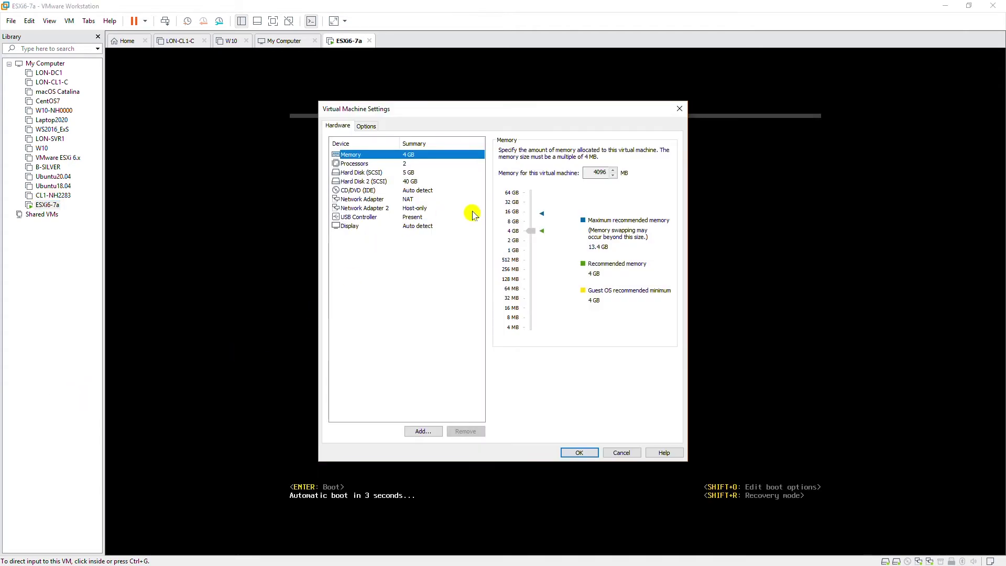
pyautogui.click(370, 191)
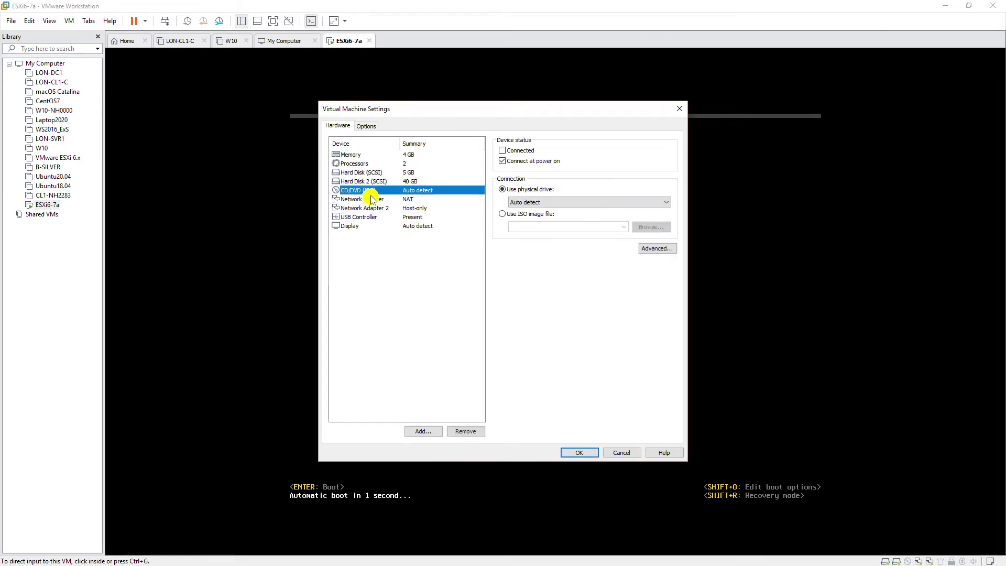
pyautogui.click(624, 453)
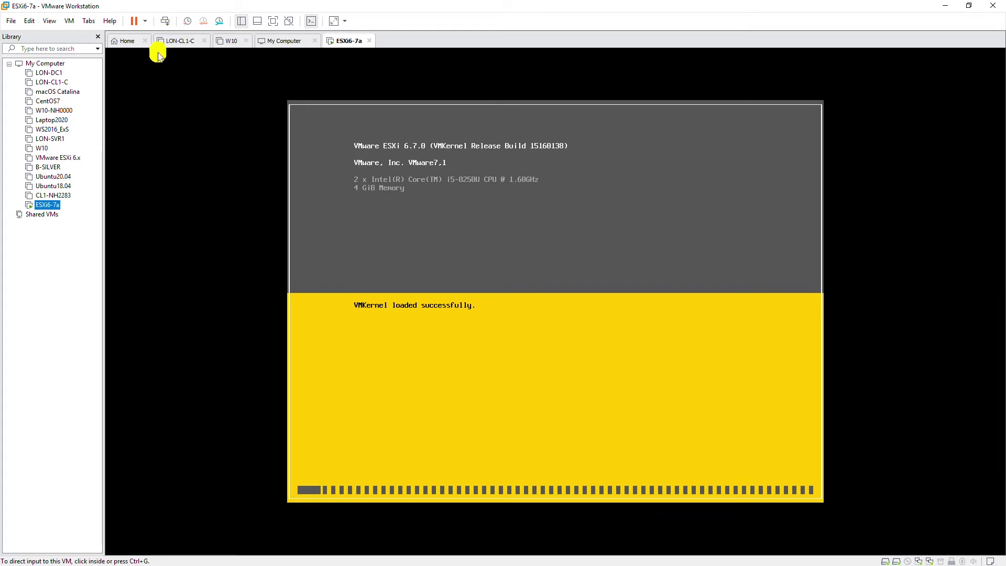
pyautogui.click(144, 21)
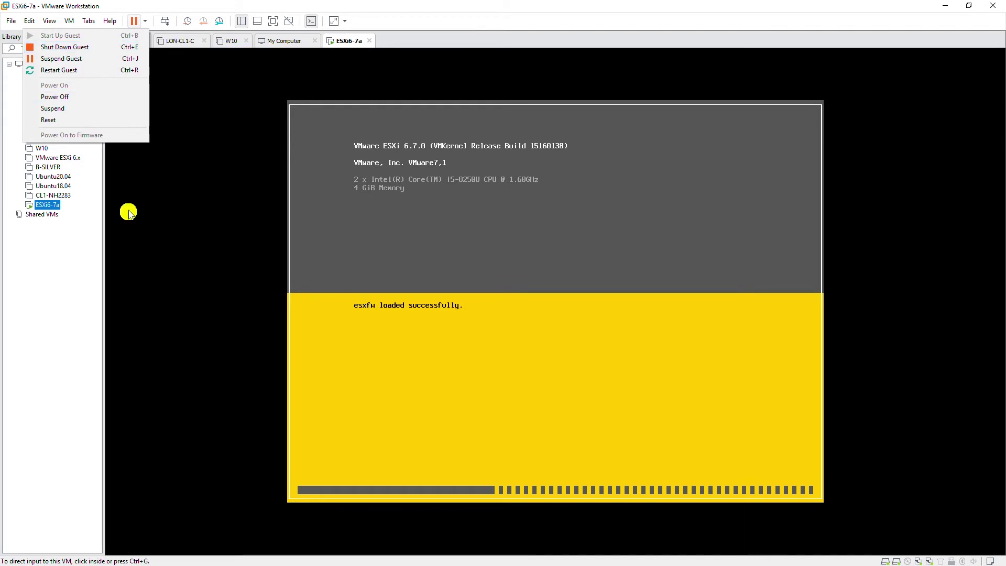
pyautogui.click(162, 351)
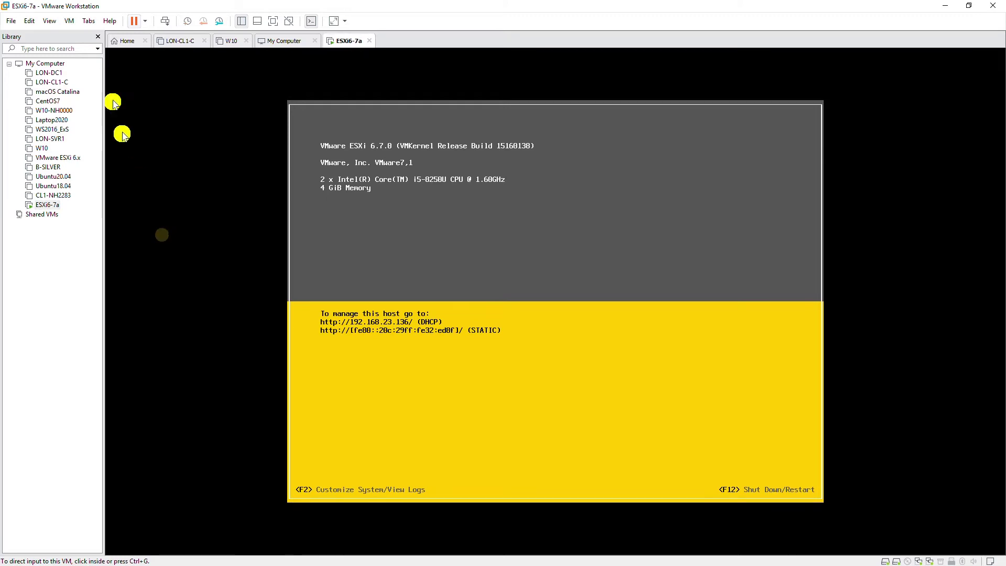
# - Examine the VMnet8 NAT network's subnet and DHCP settings in the Virtual Network Editor with administrator privileges, and close it without changes
pyautogui.click(31, 22)
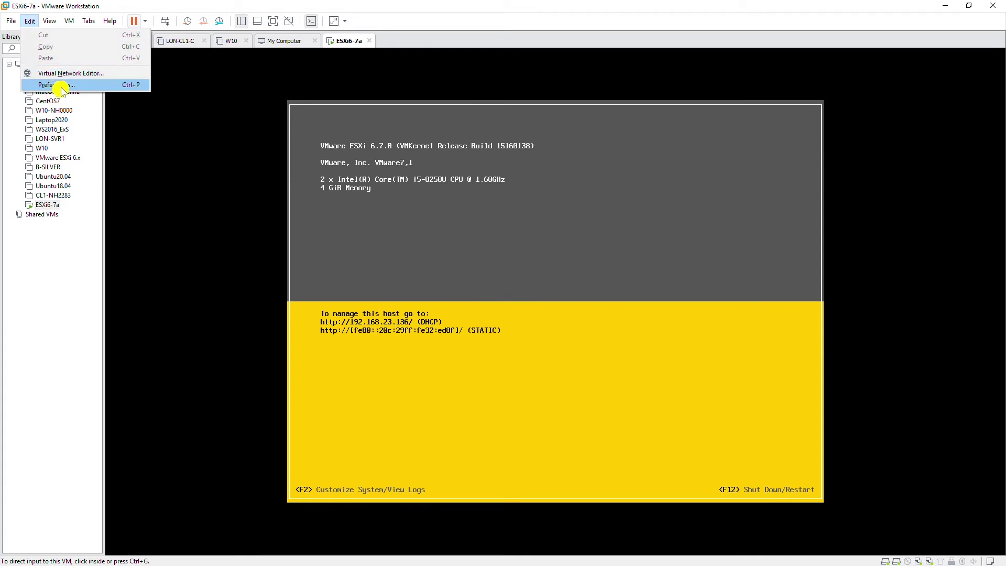
pyautogui.click(125, 77)
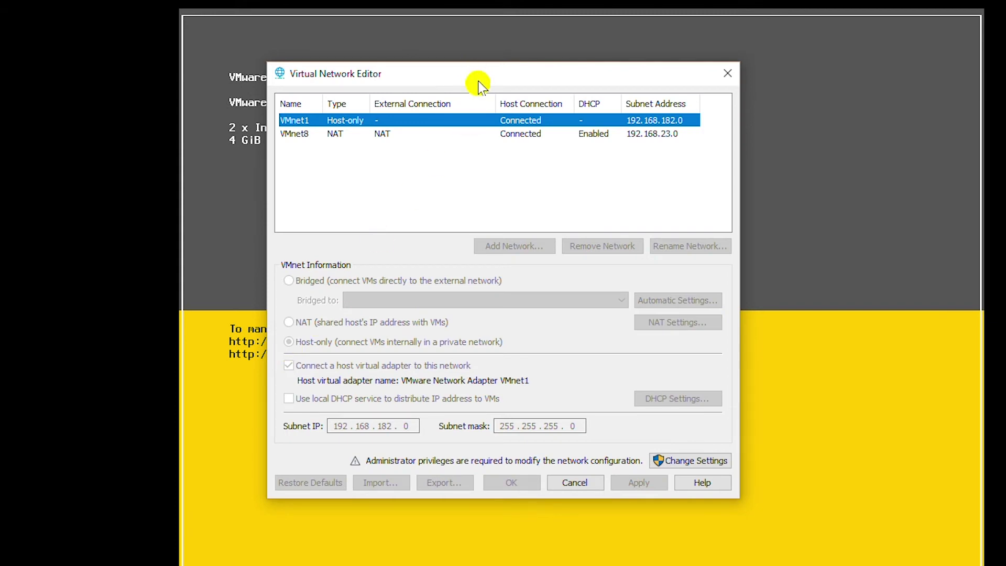
pyautogui.moveTo(479, 77); pyautogui.dragTo(749, 115)
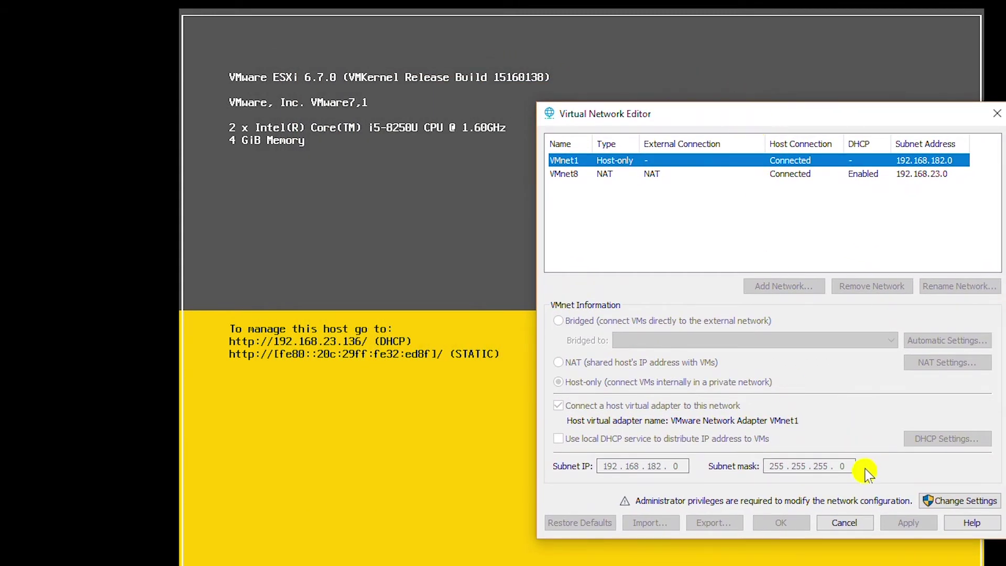
pyautogui.click(970, 506)
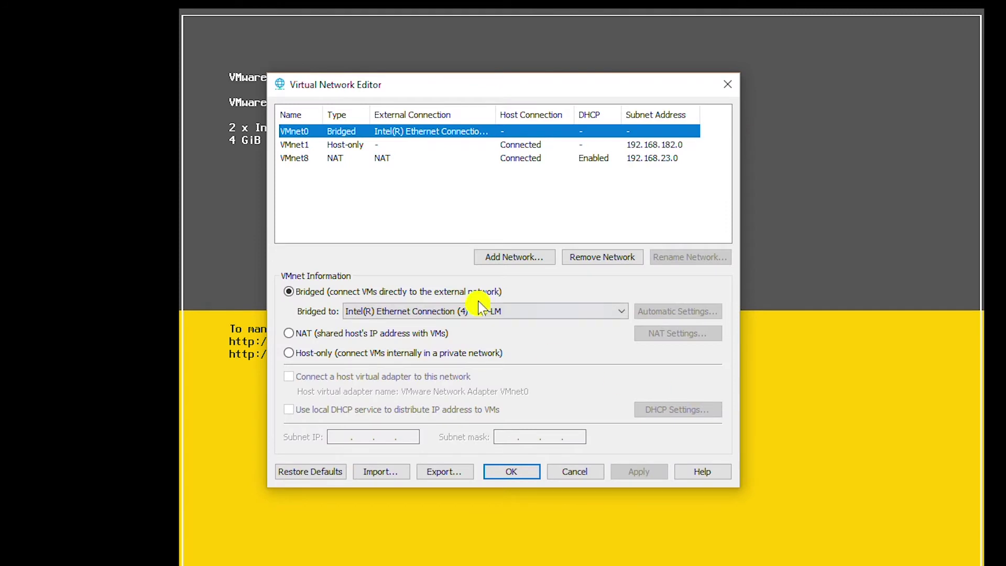
pyautogui.moveTo(430, 89); pyautogui.dragTo(673, 94)
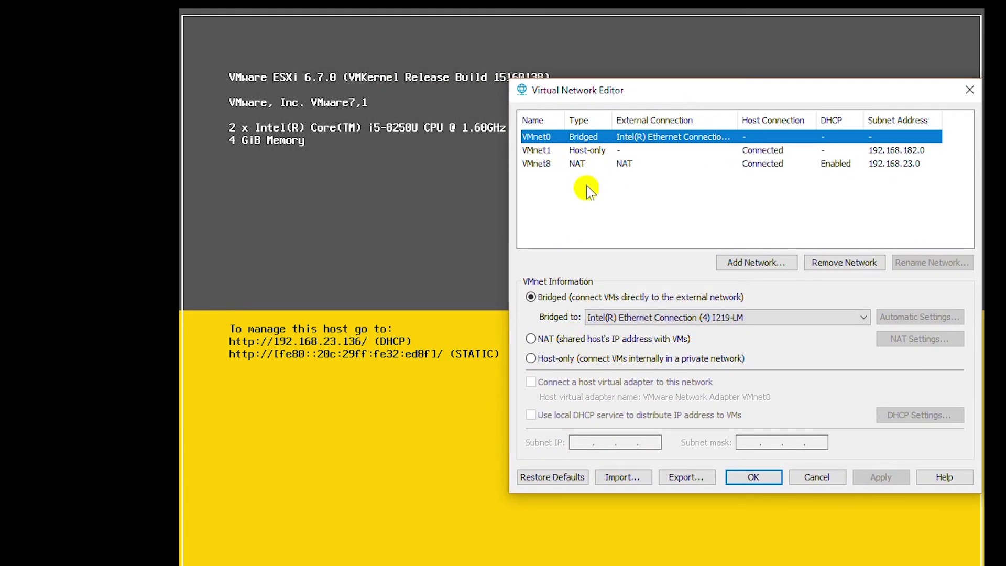
pyautogui.click(533, 165)
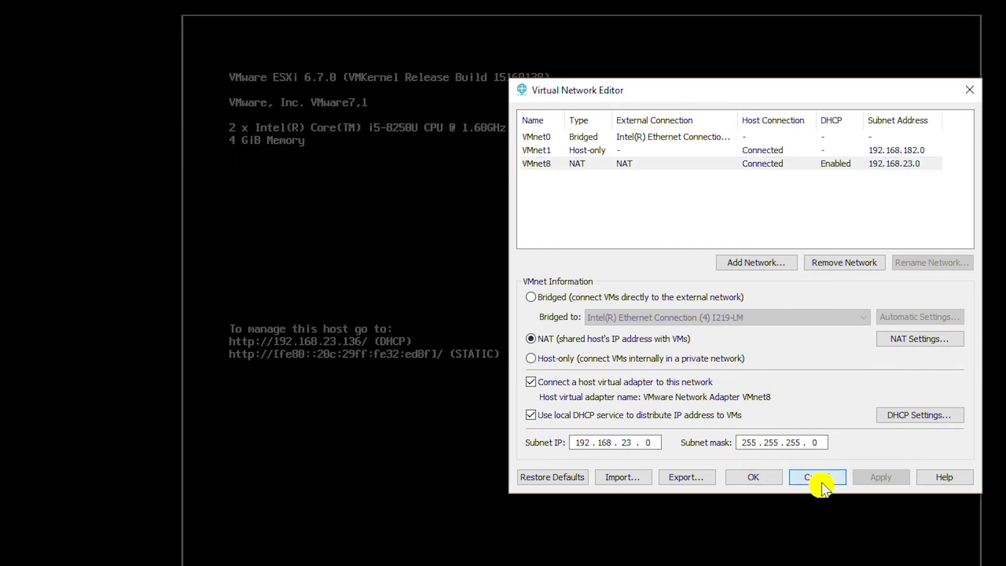
pyautogui.click(817, 477)
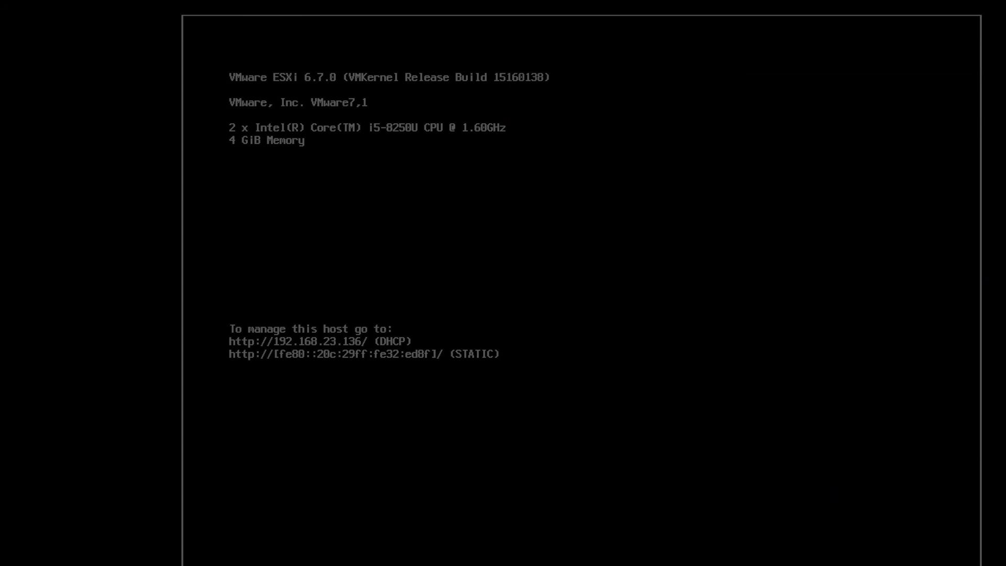
# - Reopen the Virtual Network Editor with administrator privileges and set the subnet IP of the host-only network VMnet1 to 192.168.105.0
pyautogui.click(566, 413)
pyautogui.click(555, 254)
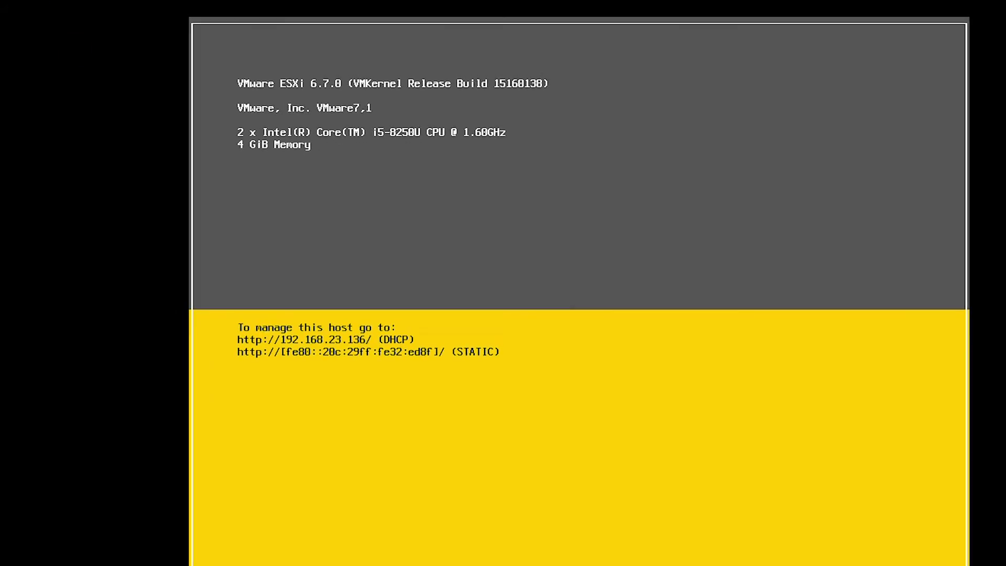
pyautogui.click(28, 21)
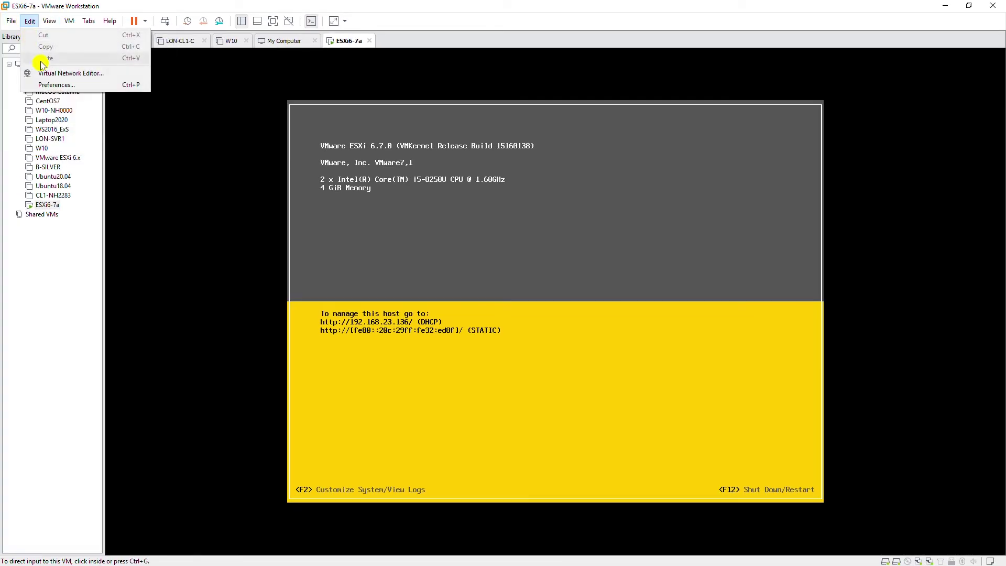
pyautogui.click(112, 77)
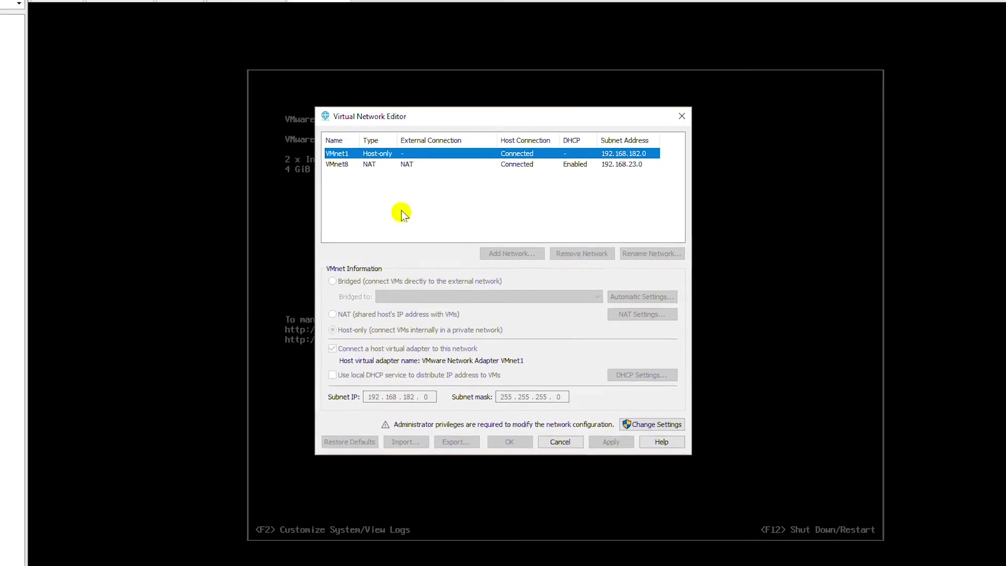
pyautogui.click(691, 462)
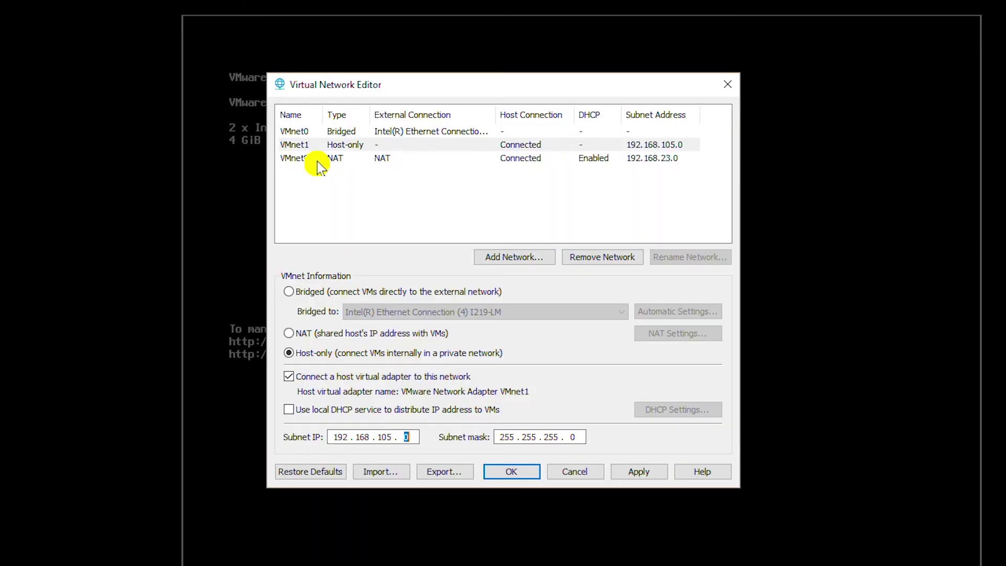
# - Set the subnet IP of the NAT network VMnet8 to 192.168.101.0, apply the network changes and close the editor
pyautogui.click(318, 160)
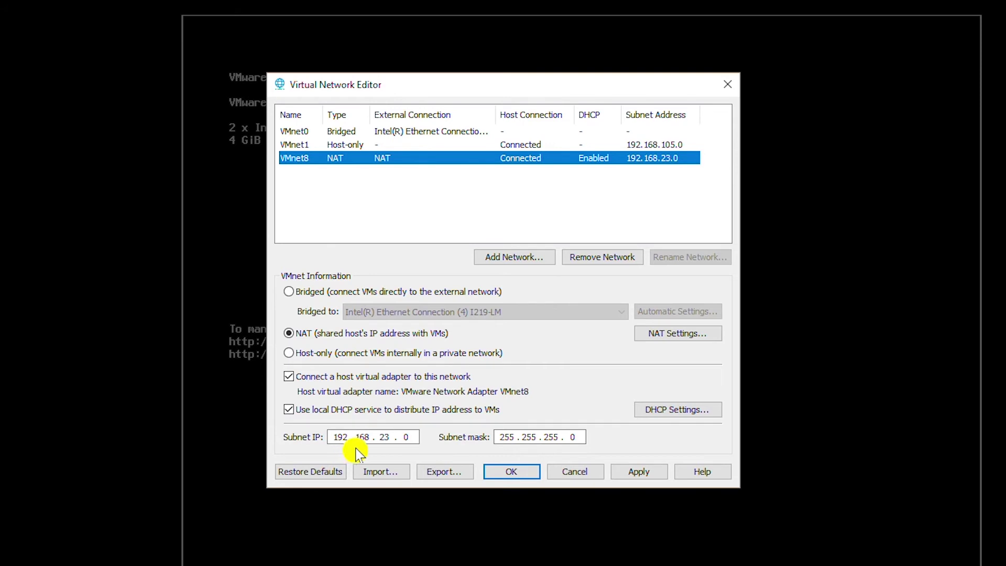
pyautogui.click(381, 437)
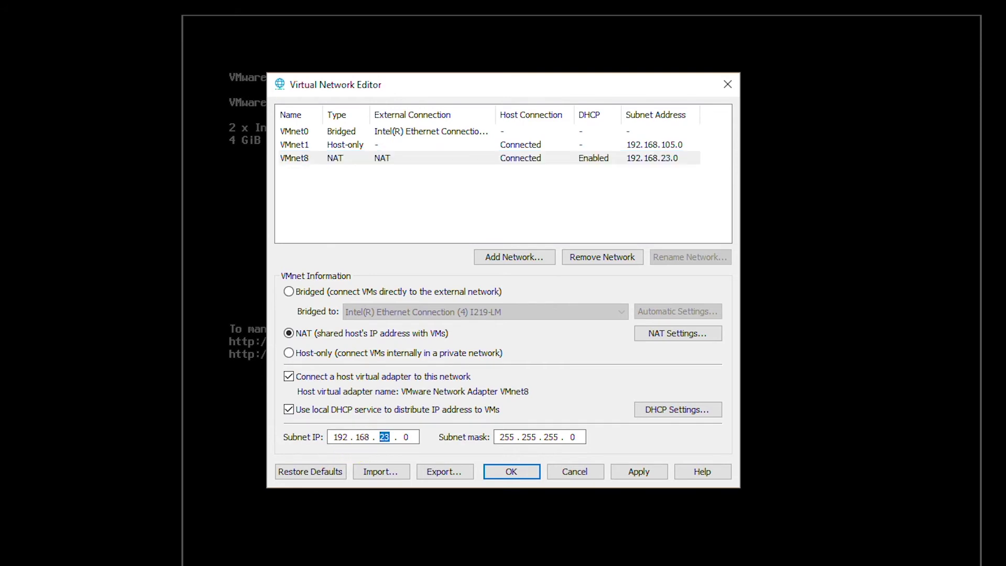
pyautogui.write('101')
pyautogui.click(639, 473)
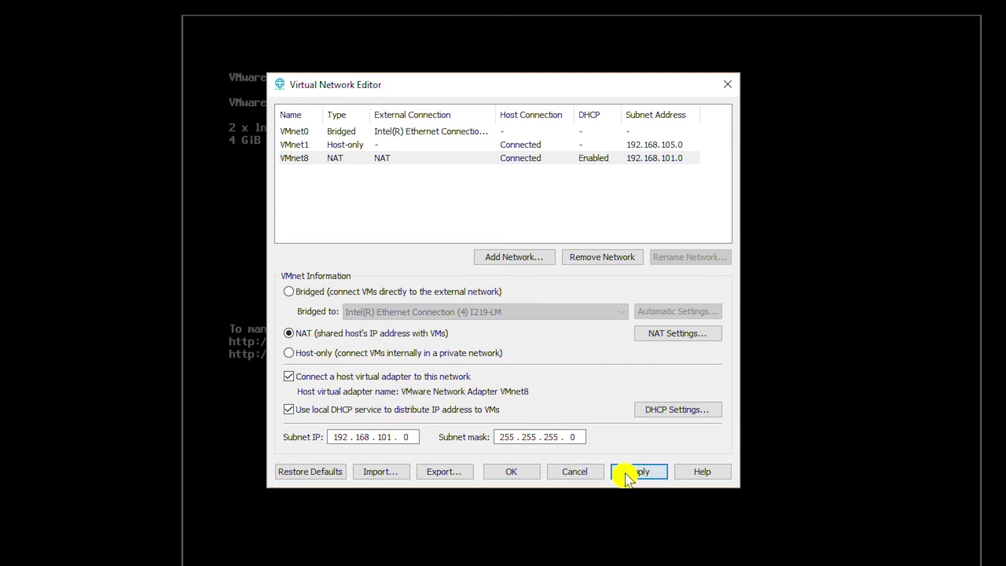
pyautogui.click(638, 473)
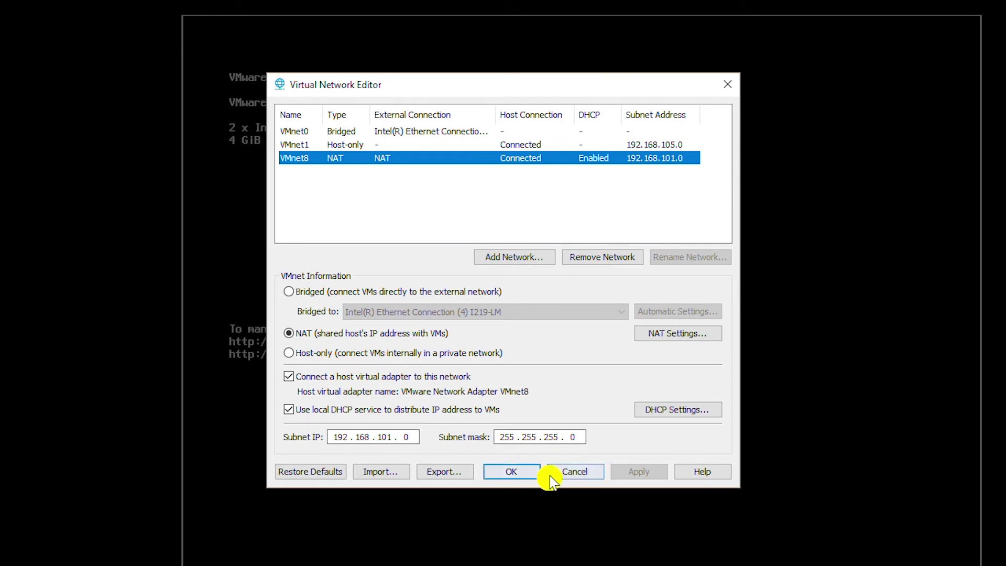
pyautogui.click(513, 474)
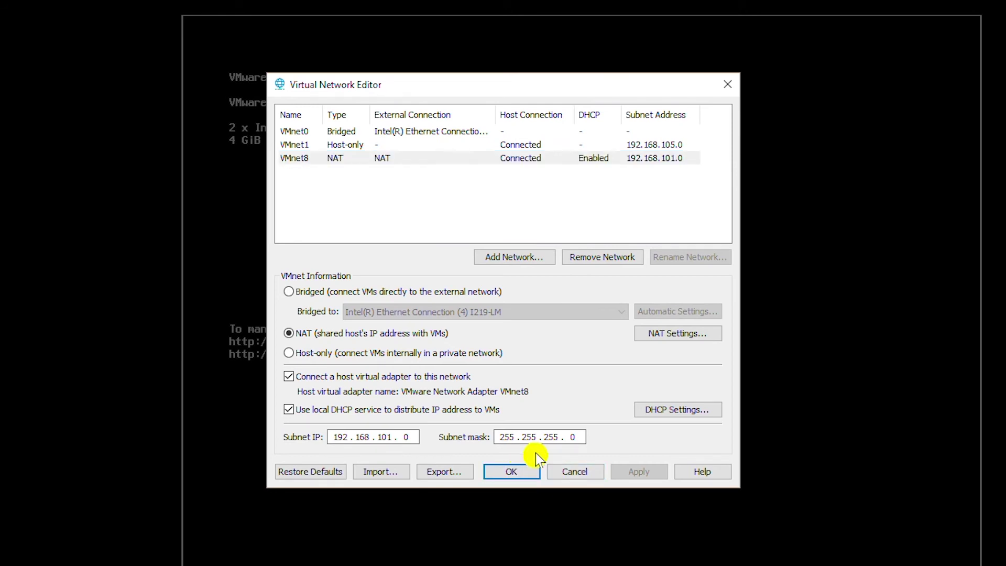
pyautogui.click(581, 472)
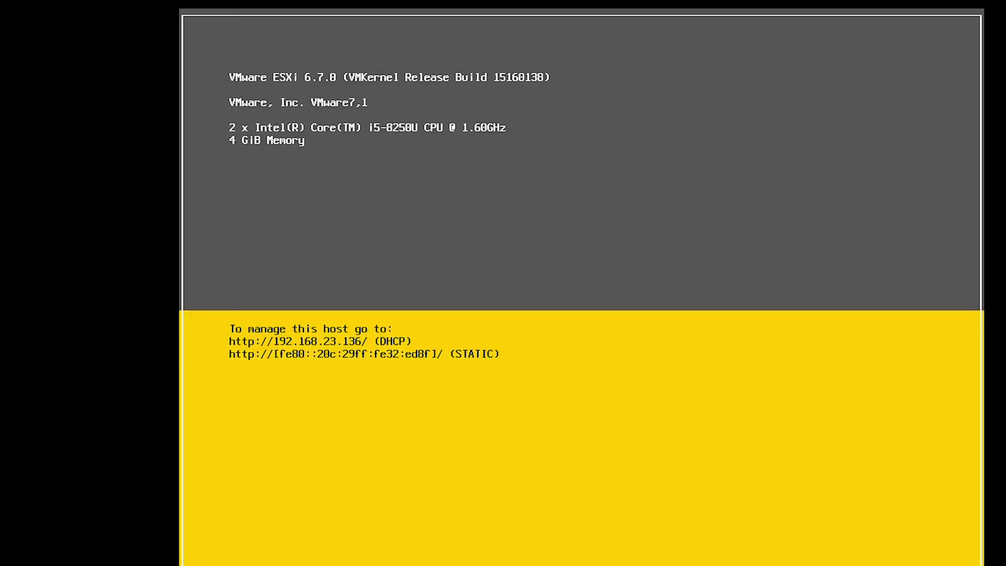
# - Restart the guest operating system of the ESXi6-7a virtual machine and confirm the restart
pyautogui.click(365, 175)
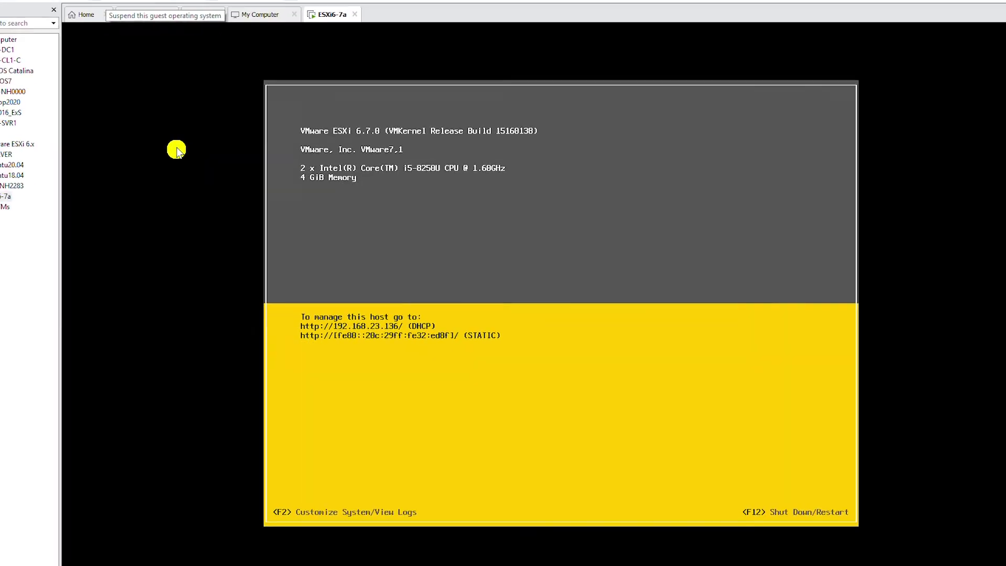
pyautogui.click(140, 17)
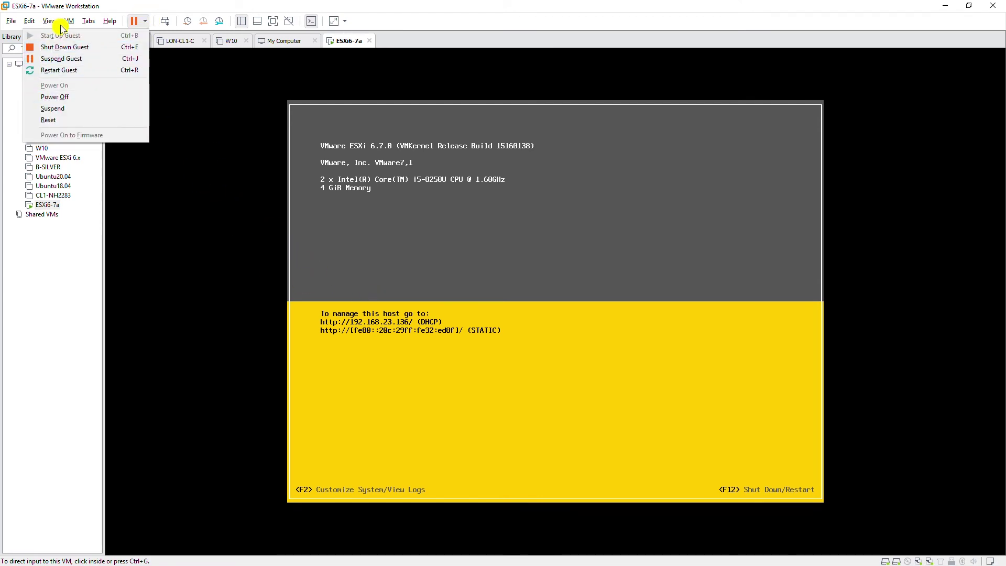
pyautogui.click(103, 71)
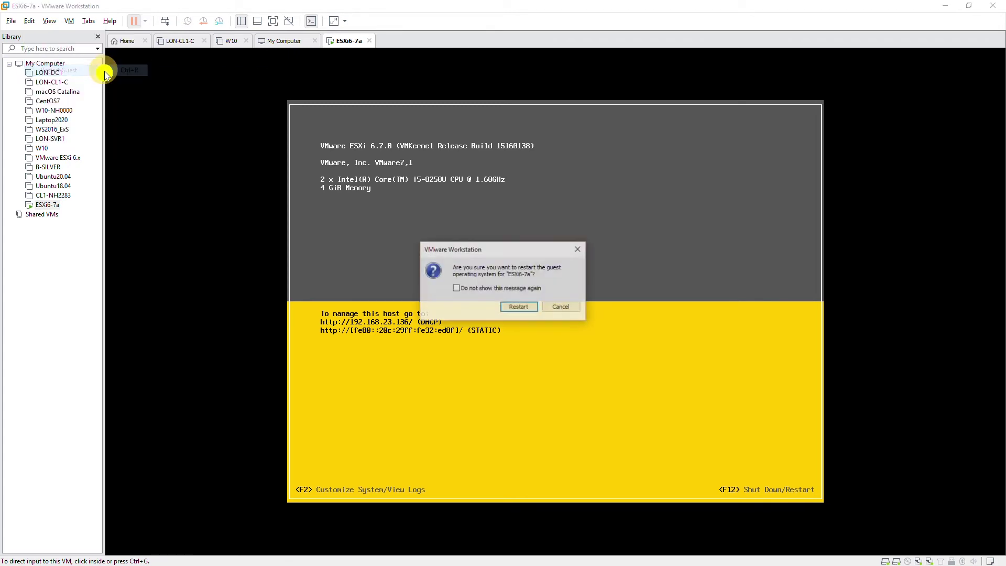
pyautogui.click(519, 307)
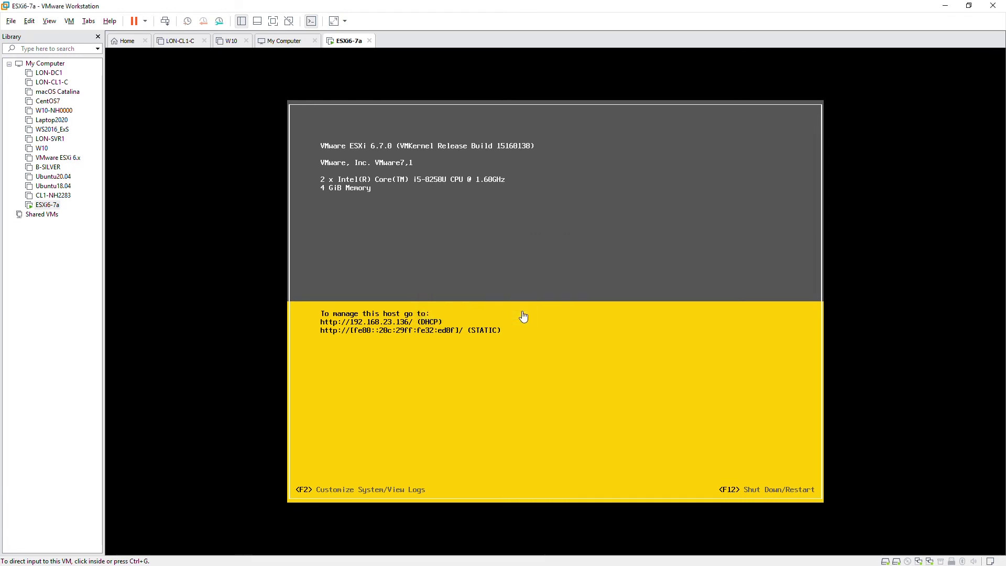
pyautogui.click(469, 300)
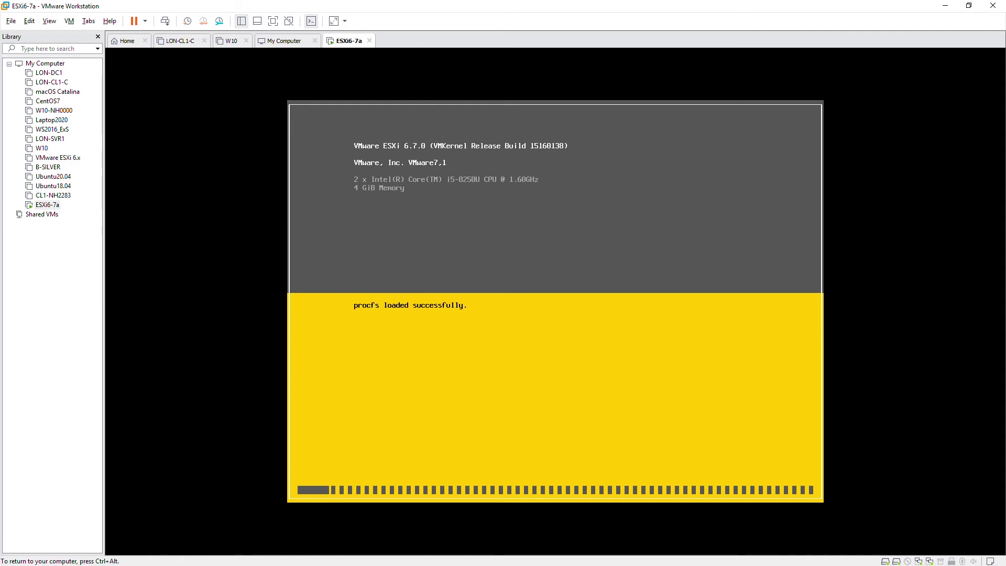
pyautogui.hotkey('ctrl', 'alt')
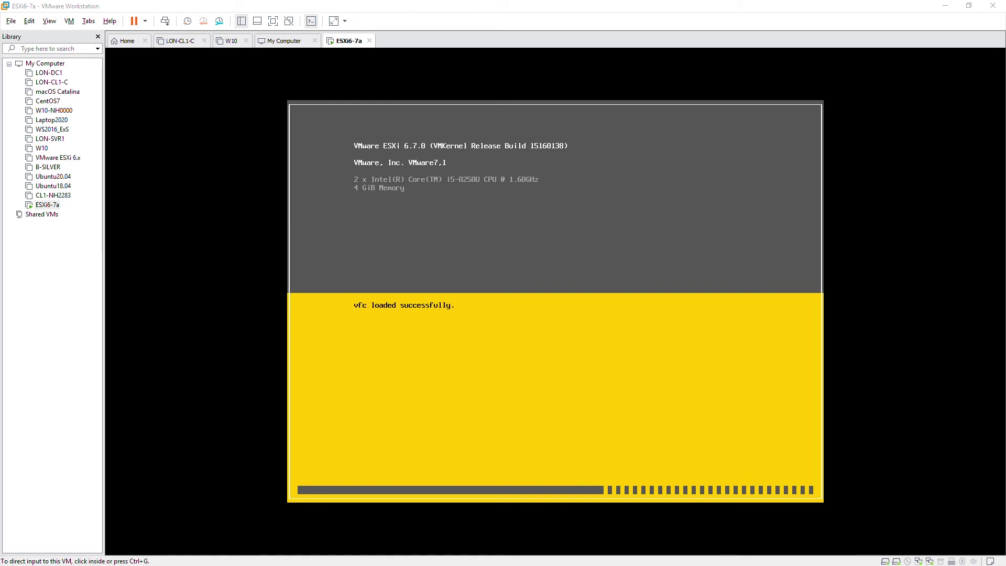
pyautogui.click(632, 312)
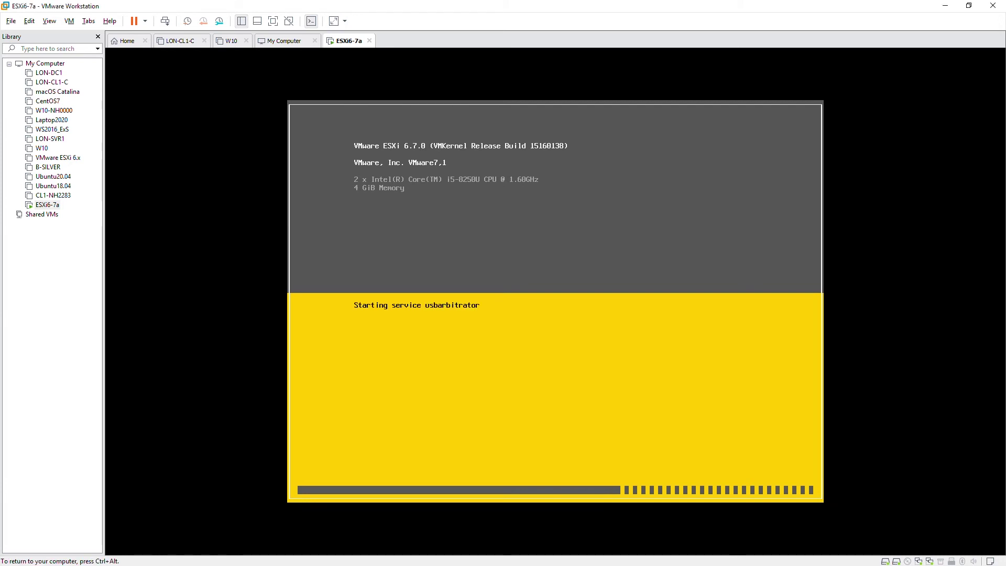